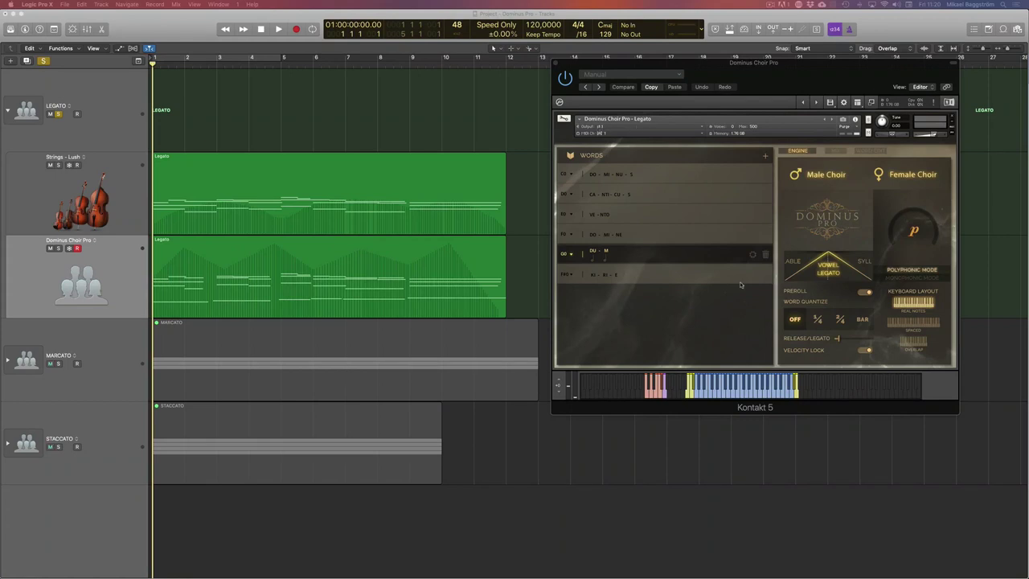
Step: Record-enable the Strings - Lush track and play back the legato choir section
left_click(122, 209)
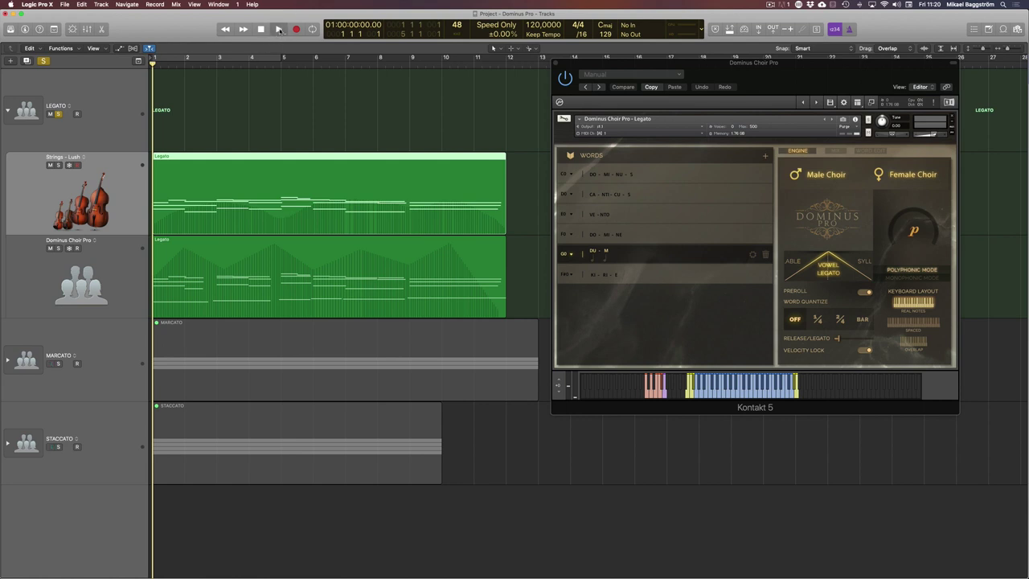
left_click(278, 30)
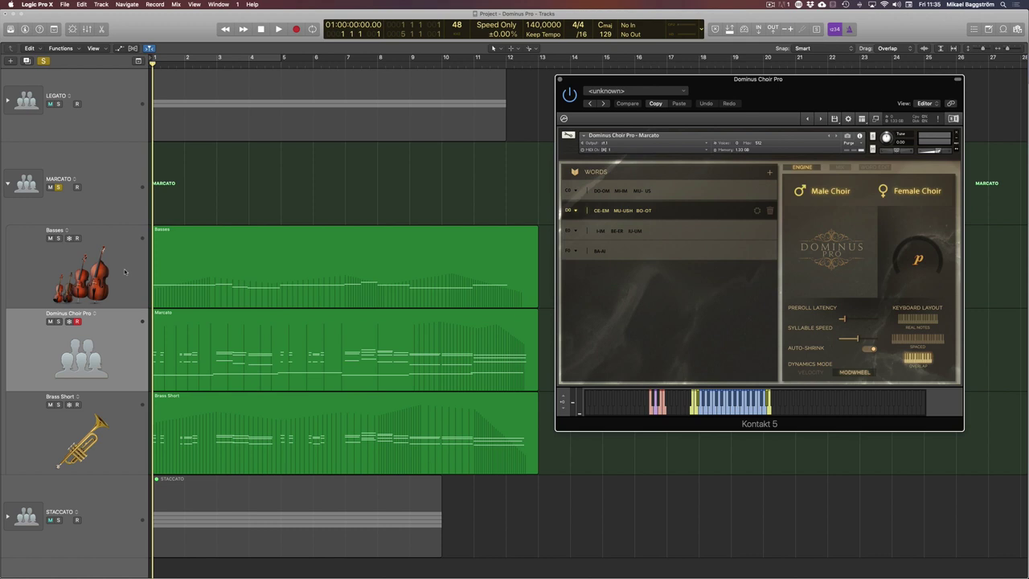
Step: Record-enable the Basses track, play the marcato section, and view Kontakt's MIX then ENGINE pages
left_click(72, 269)
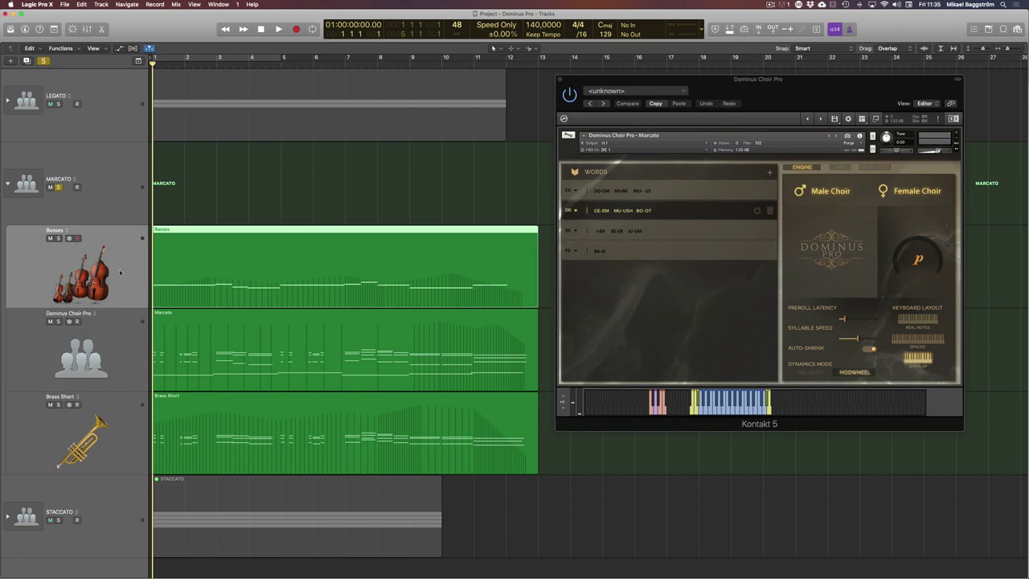
left_click(121, 451)
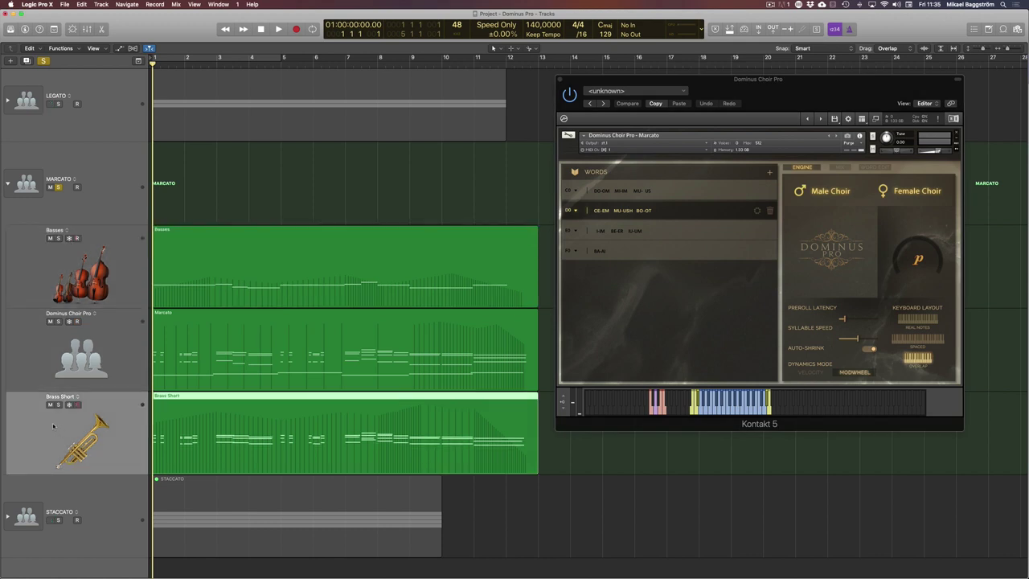
left_click(128, 278)
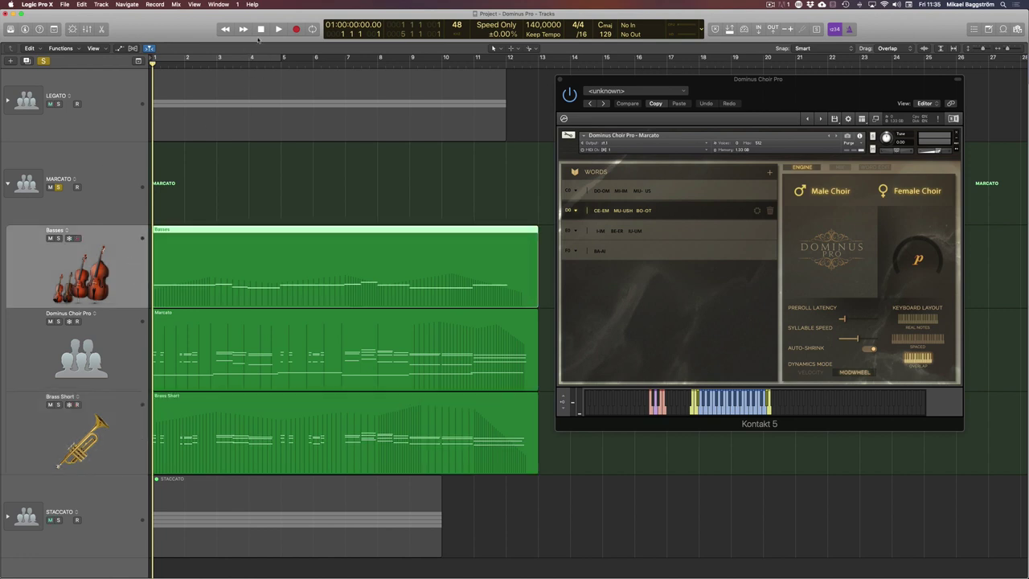
key("space")
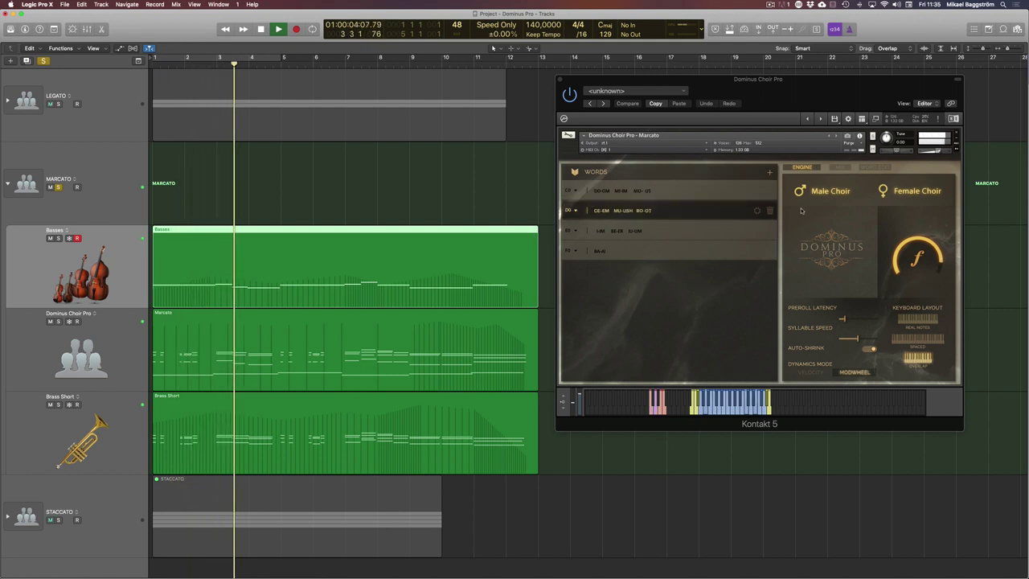
left_click(846, 166)
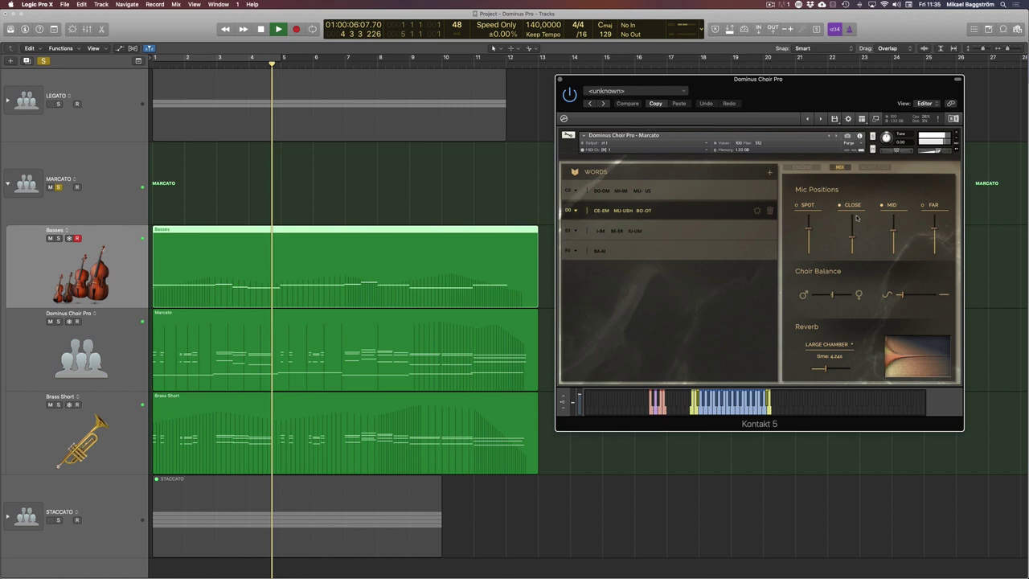
left_click(802, 167)
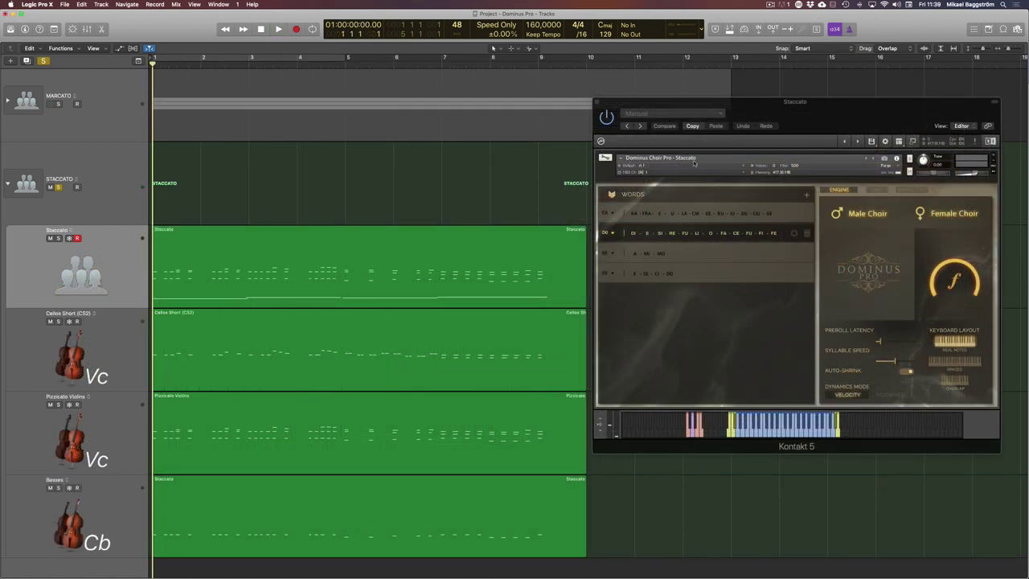
Step: Record-enable the Staccato choir track, passing Cellos, Pizzicato Violins and Basses, and play the staccato section
left_click(128, 373)
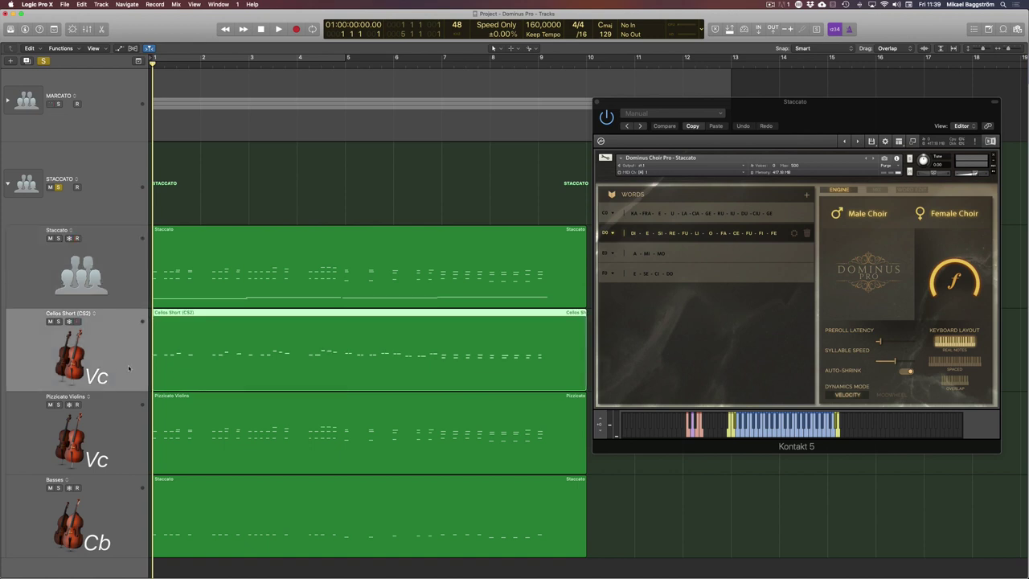
left_click(121, 443)
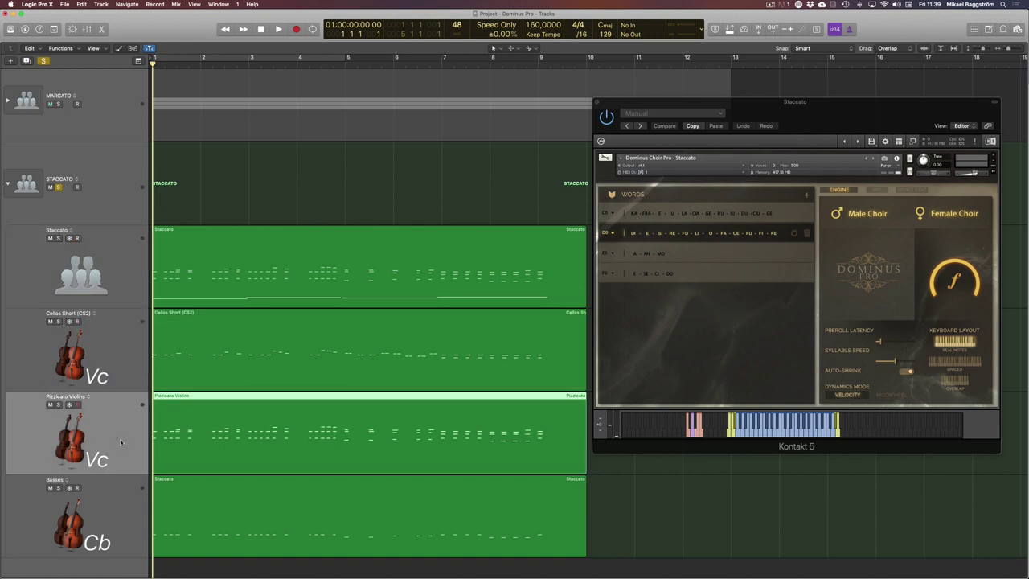
left_click(127, 520)
left_click(137, 262)
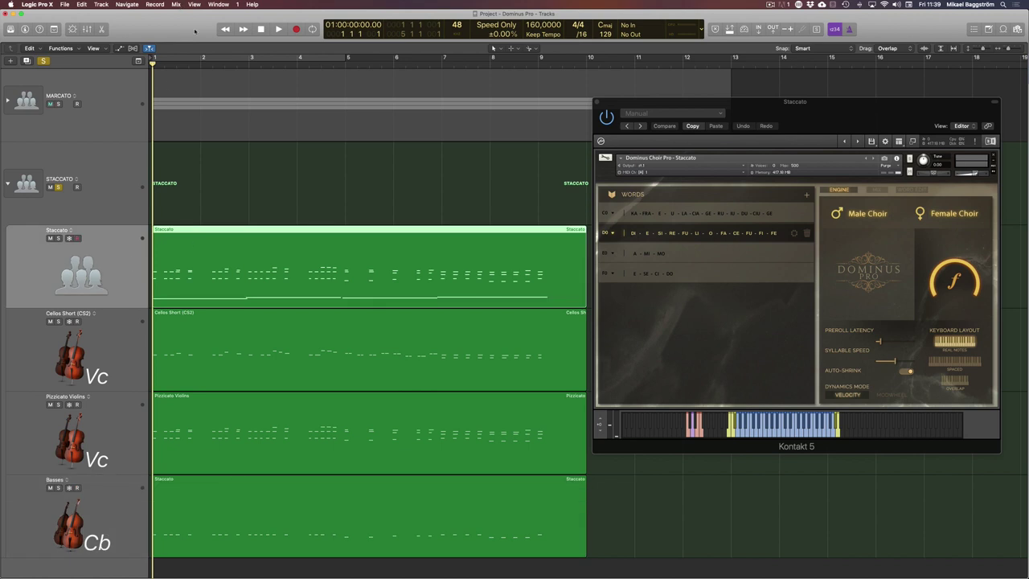
left_click(279, 30)
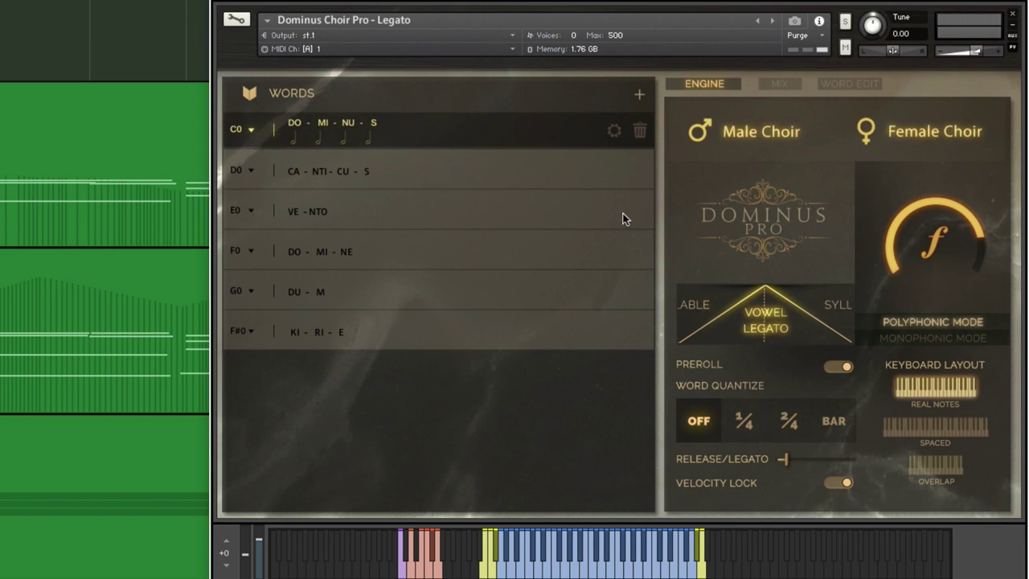
Step: Leave dynamics at f and make CA - NTI - CU - S on D0 the active word
scroll(979, 257, "down", 4)
scroll(970, 267, "up", 4)
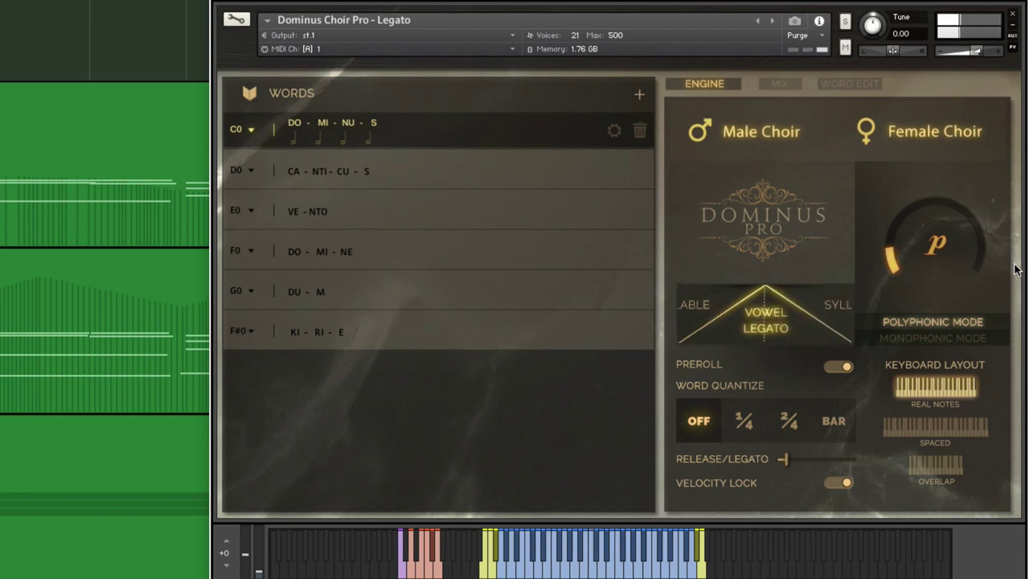
left_click(456, 181)
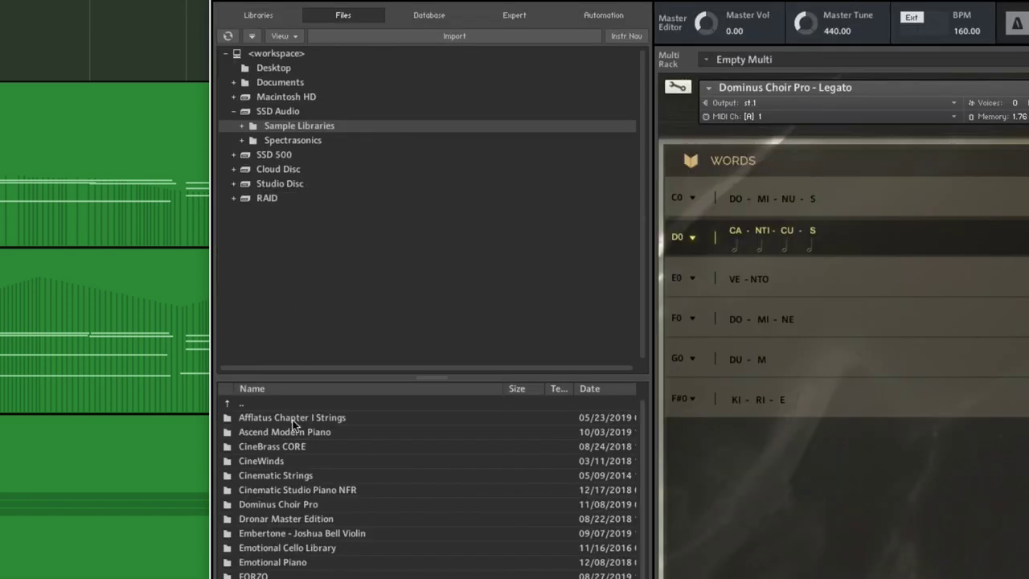
double_click(270, 506)
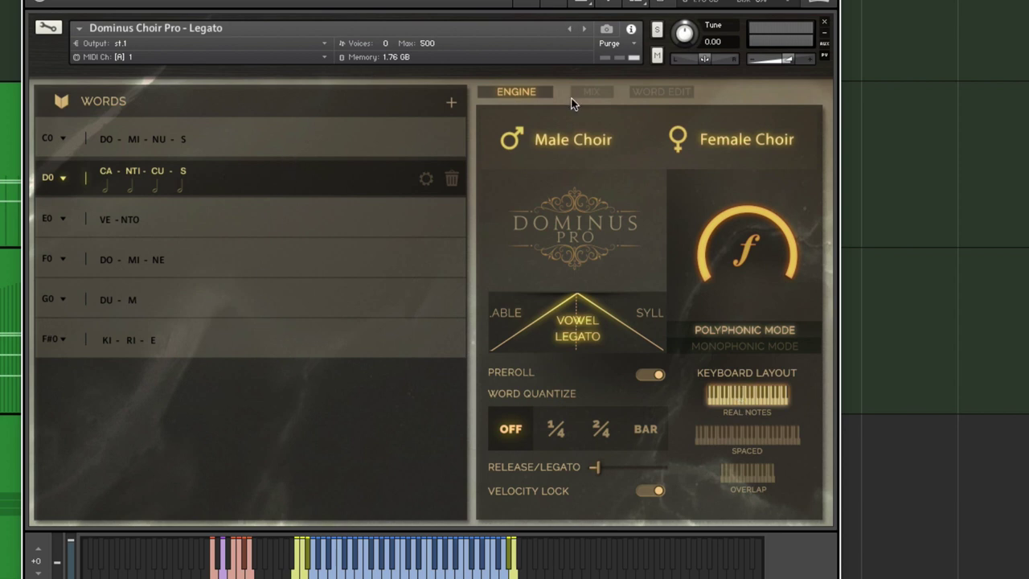
left_click(592, 92)
left_click(655, 95)
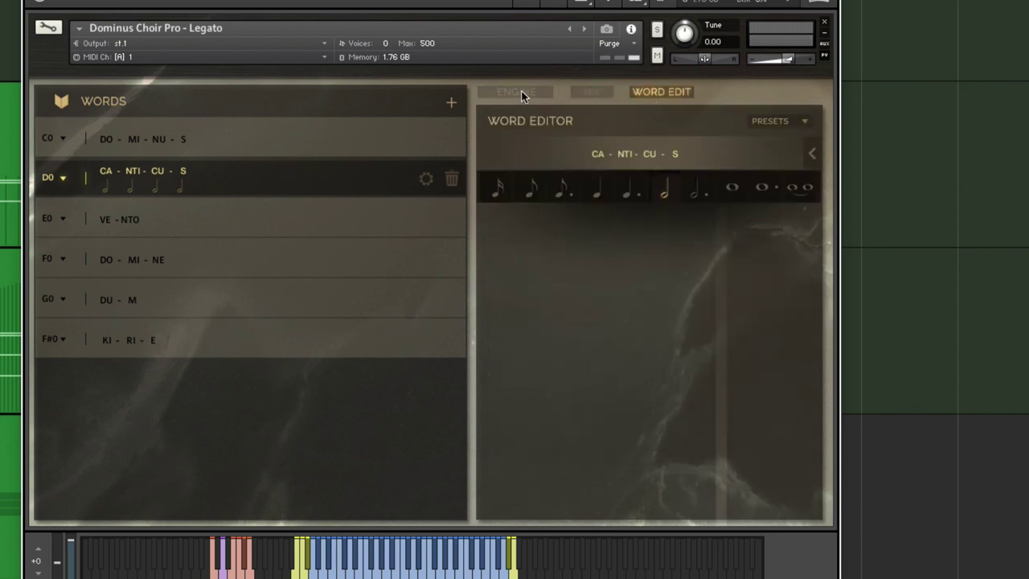
left_click(518, 94)
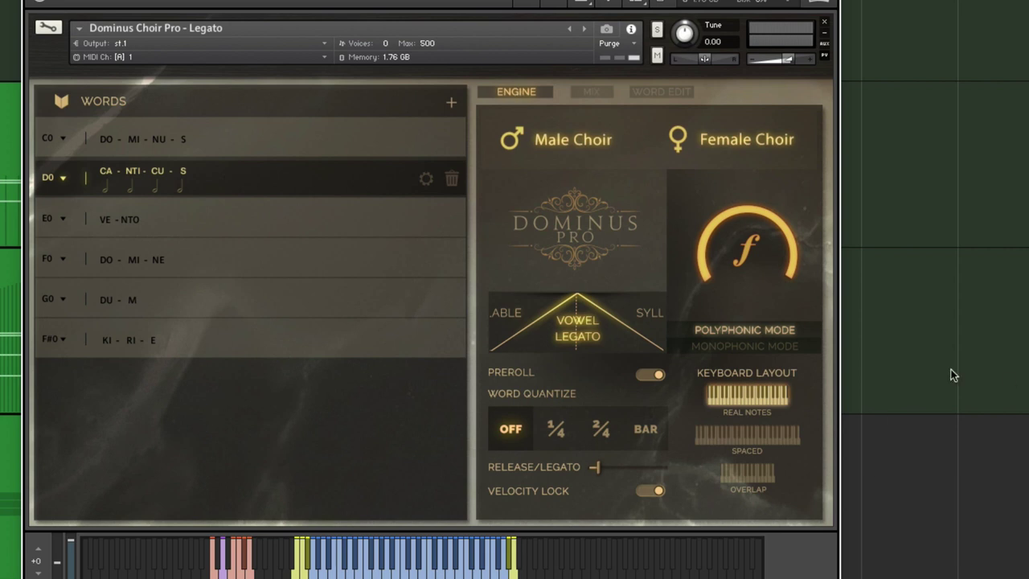
left_click(603, 92)
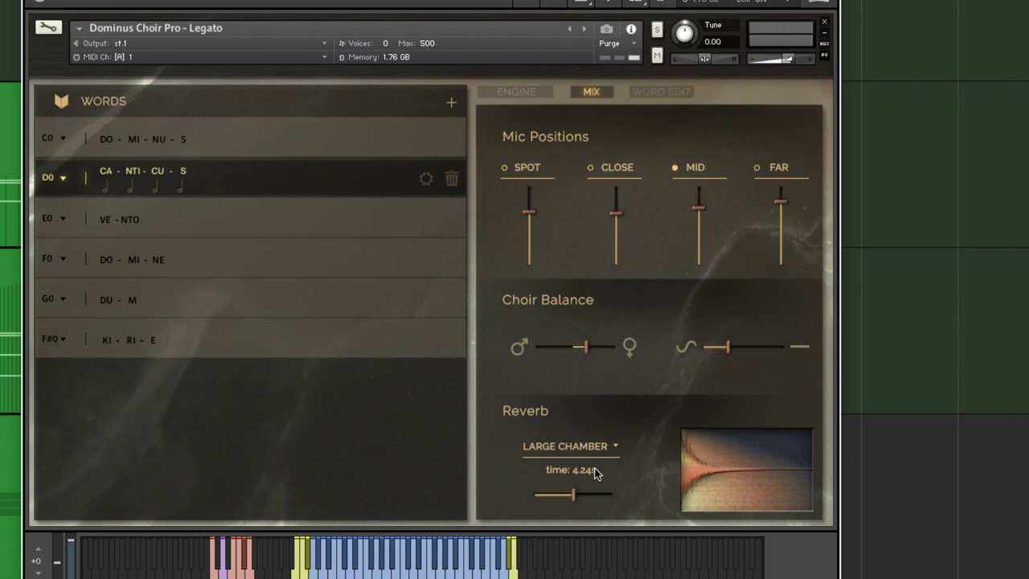
left_click(672, 95)
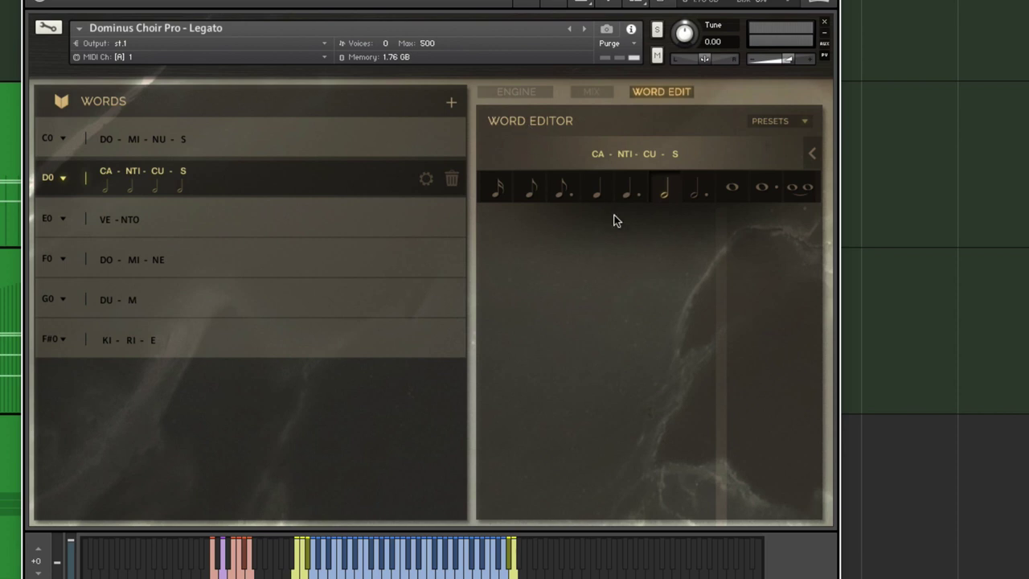
left_click(516, 93)
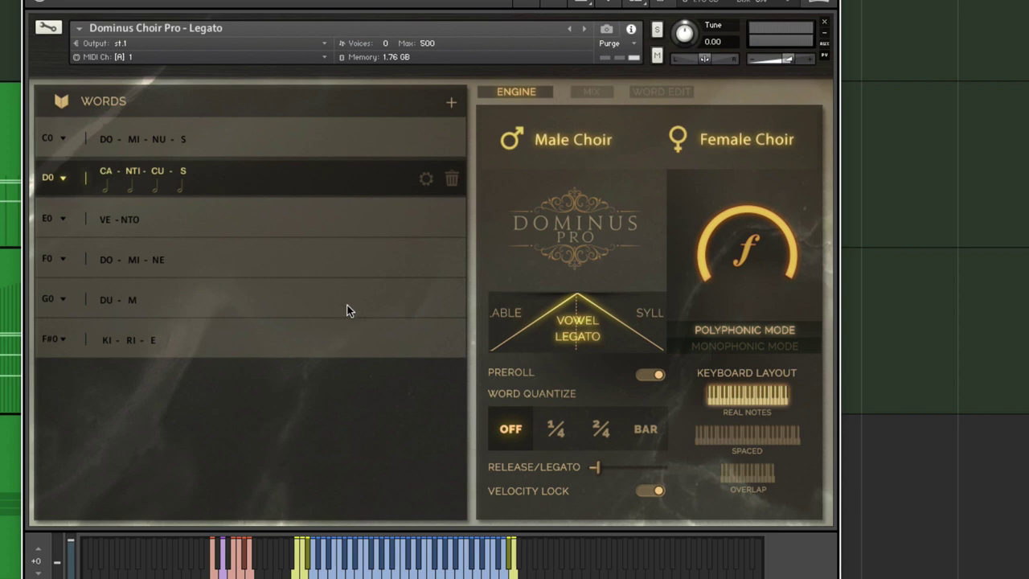
Step: Add a new empty word on keyswitch G0 and open it in the Word Editor
left_click(265, 136)
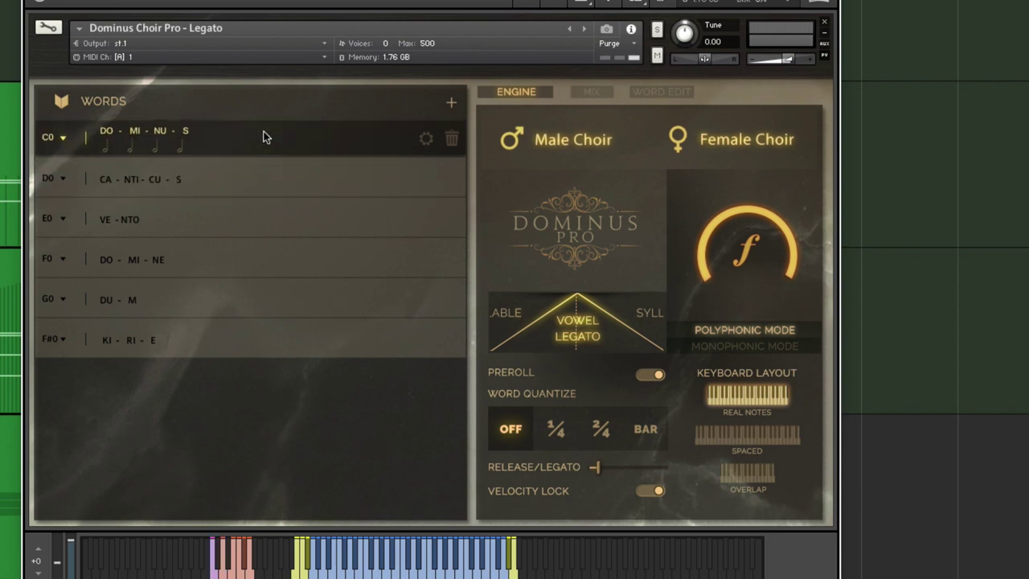
left_click(452, 105)
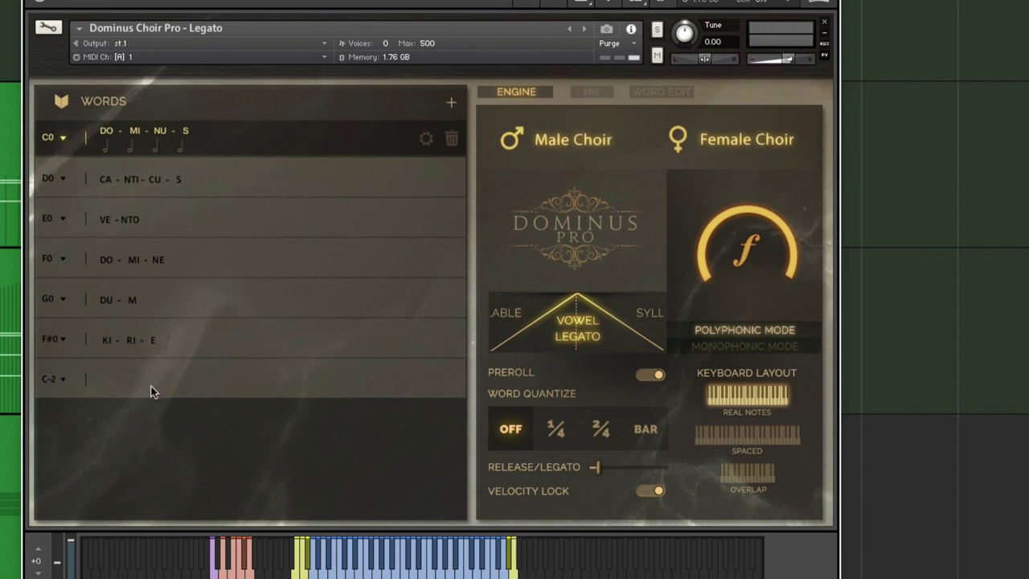
left_click(54, 380)
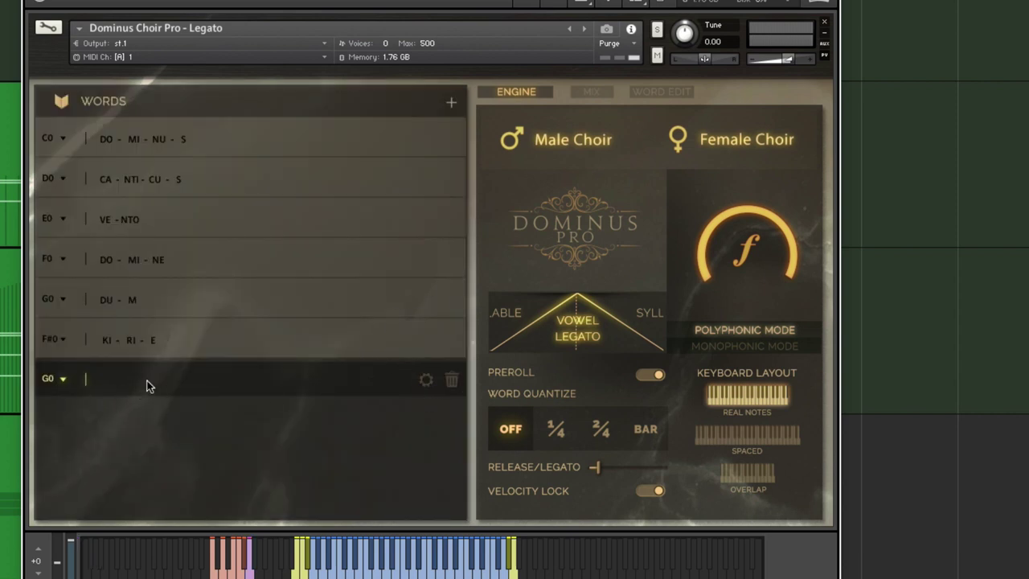
left_click(425, 385)
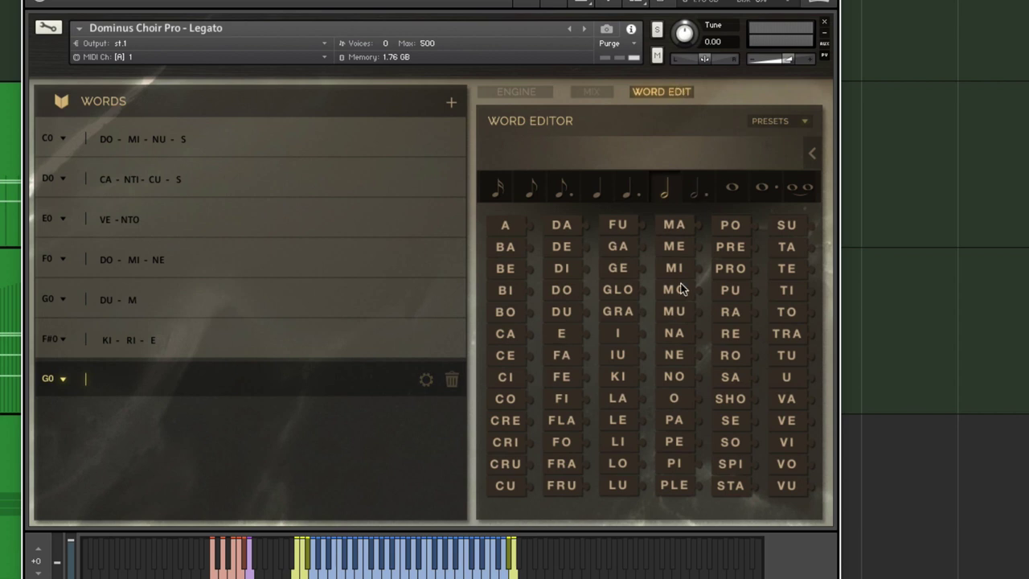
Step: Build the new word from syllables BA, MU, CI, CE and NE
left_click(510, 246)
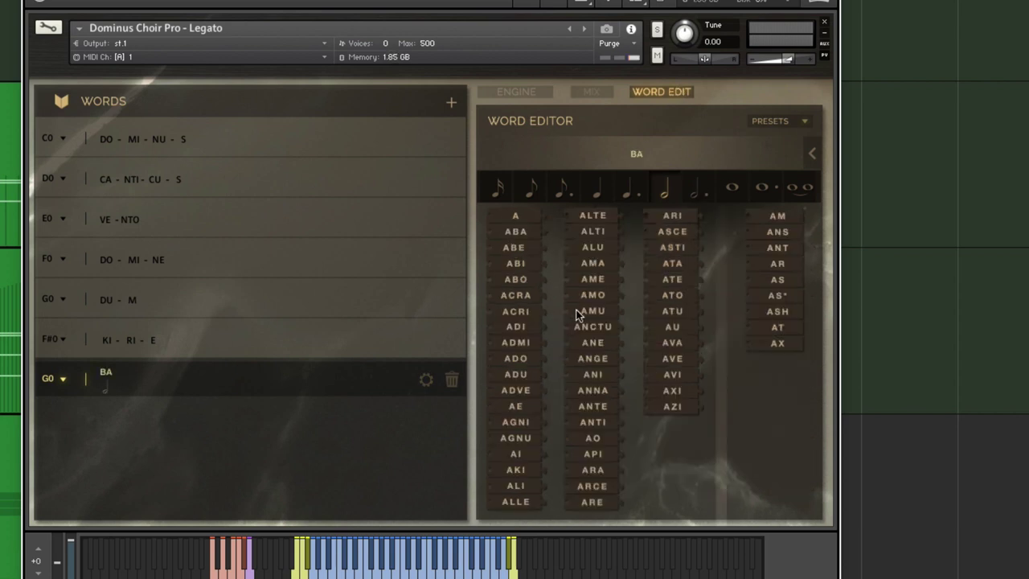
left_click(593, 324)
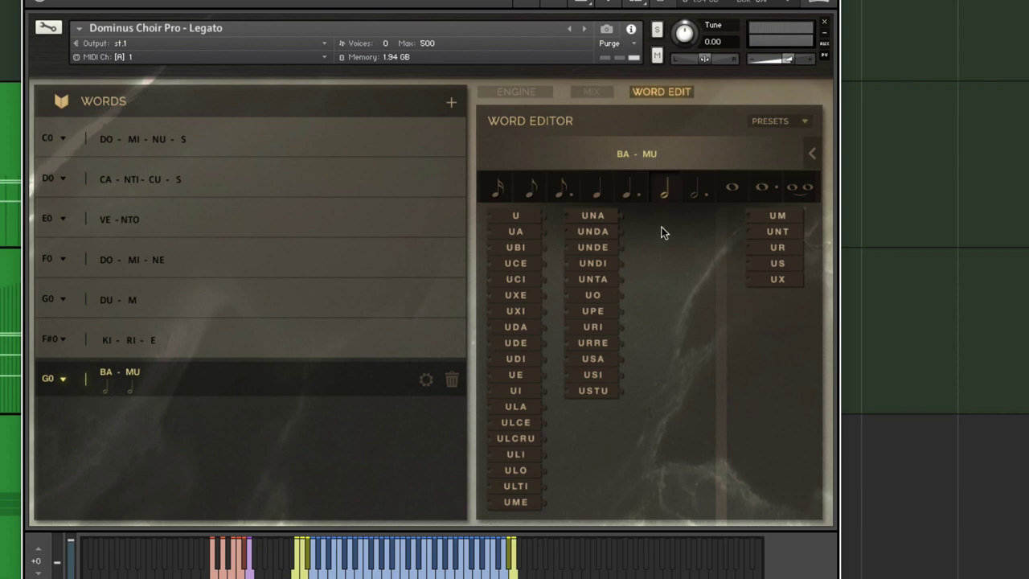
left_click(516, 281)
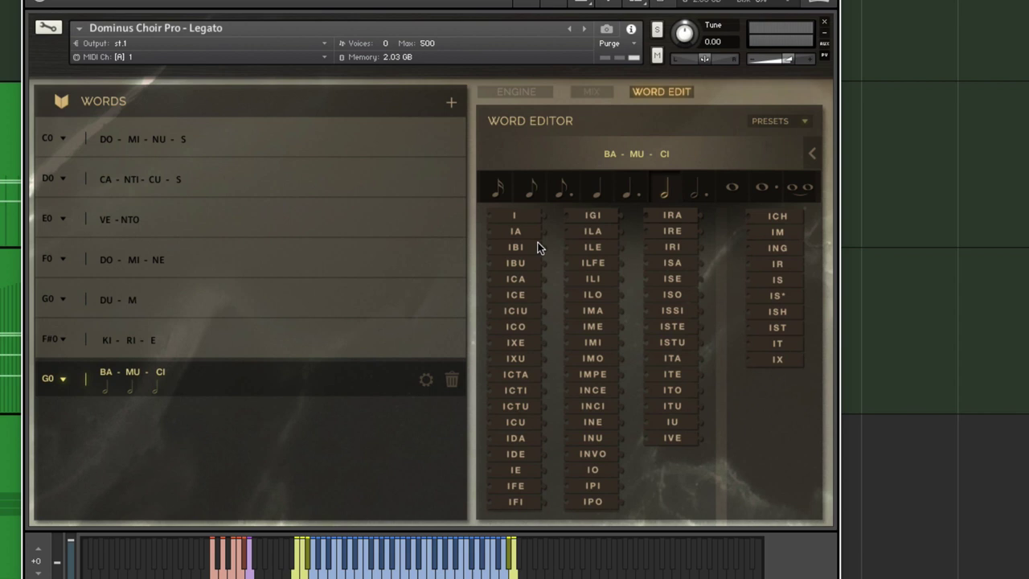
left_click(527, 295)
left_click(613, 328)
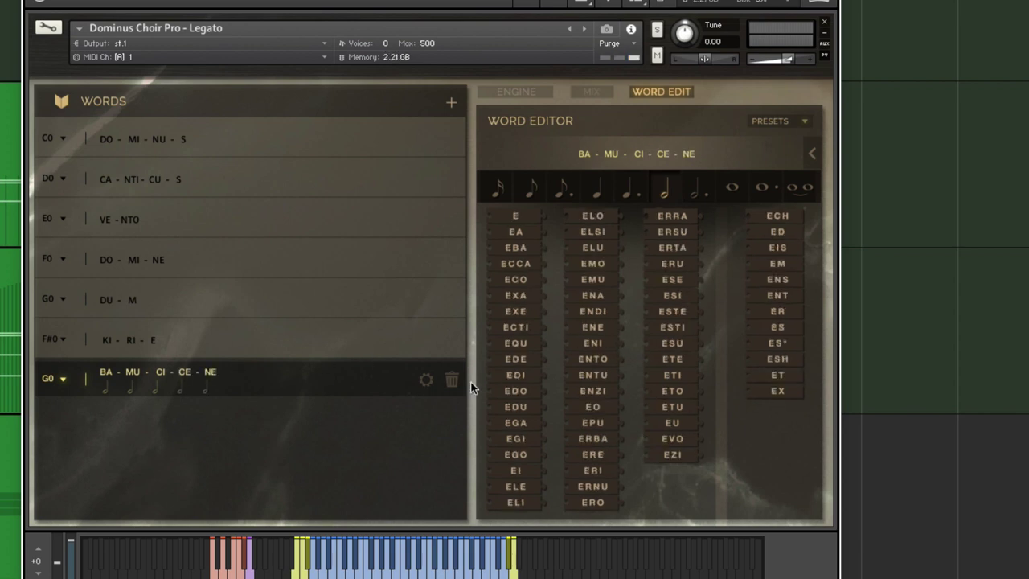
Step: In the G0 word, make MU a double whole note (double - 2) and CI a whole note (whole - 1)
left_click(129, 392)
left_click(173, 332)
left_click(156, 391)
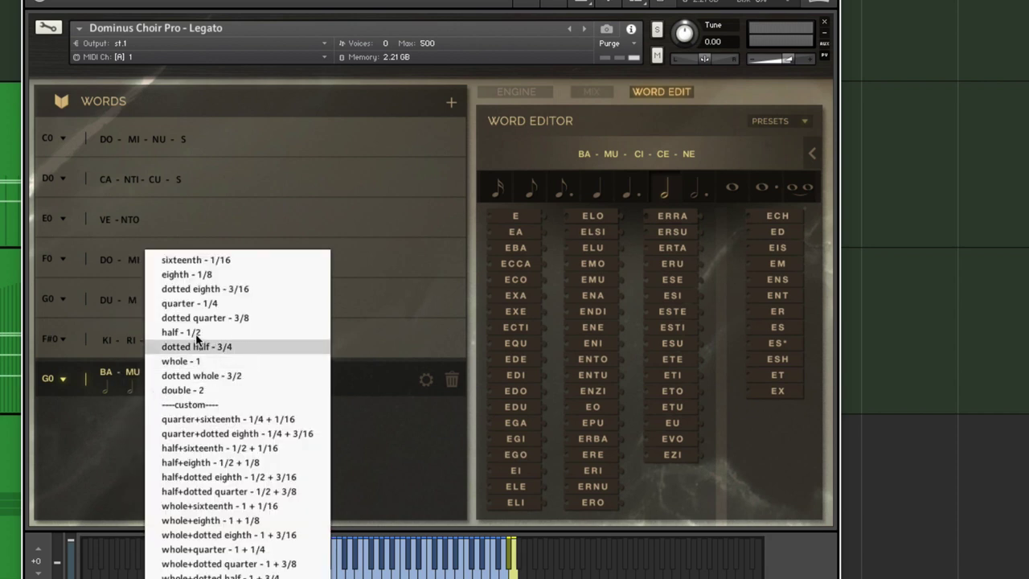
left_click(206, 304)
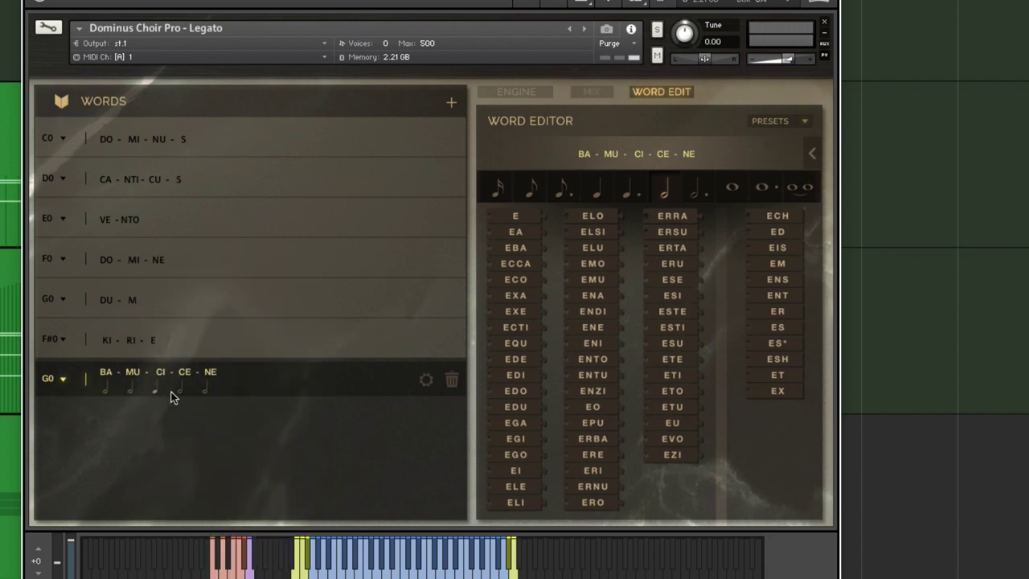
left_click(129, 391)
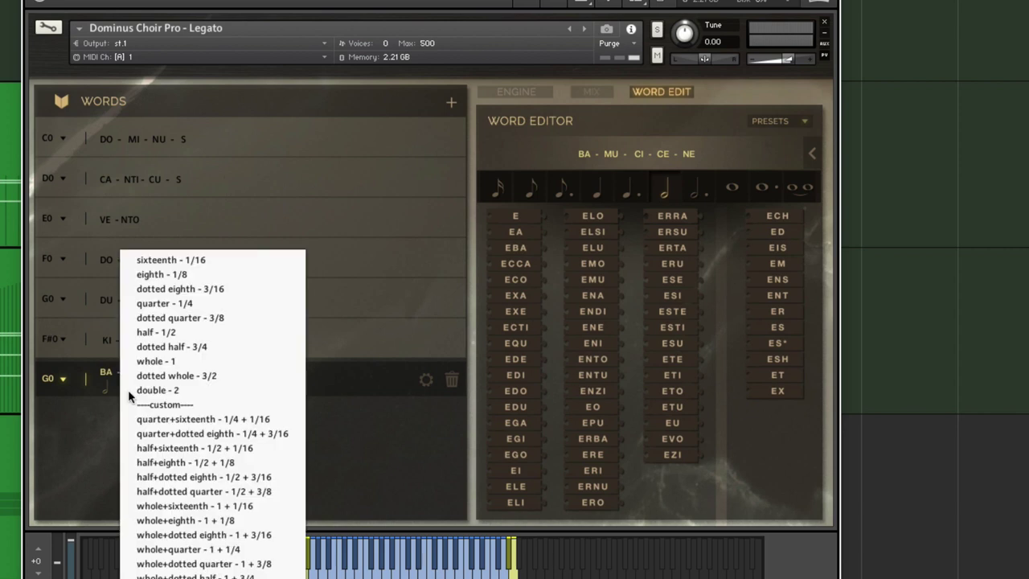
left_click(173, 275)
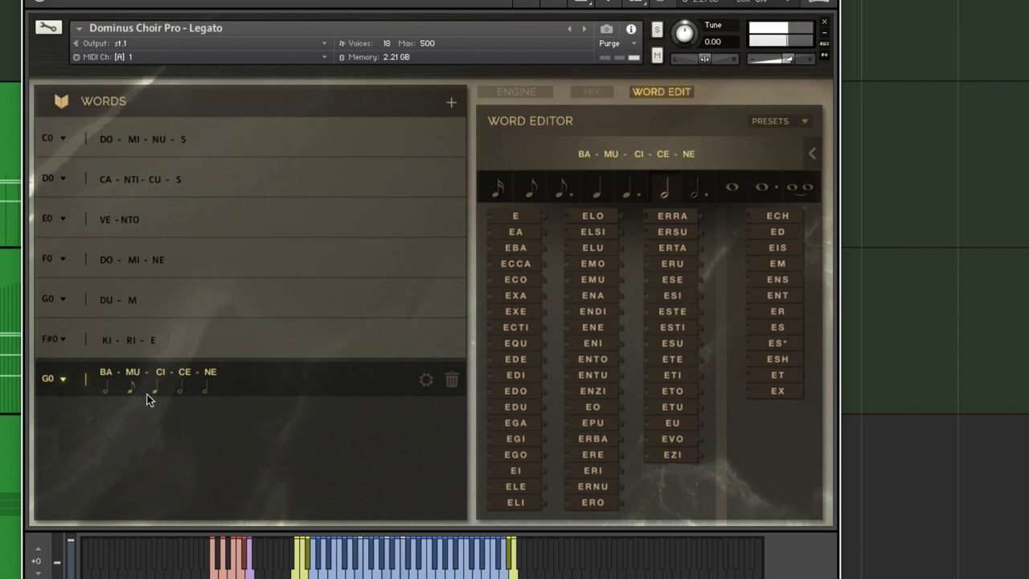
left_click(129, 389)
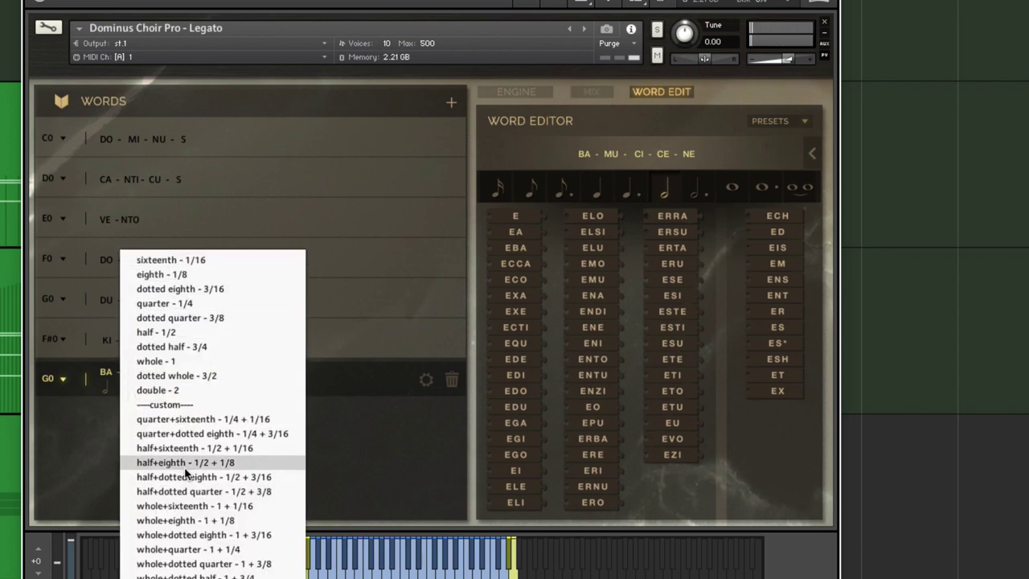
left_click(189, 389)
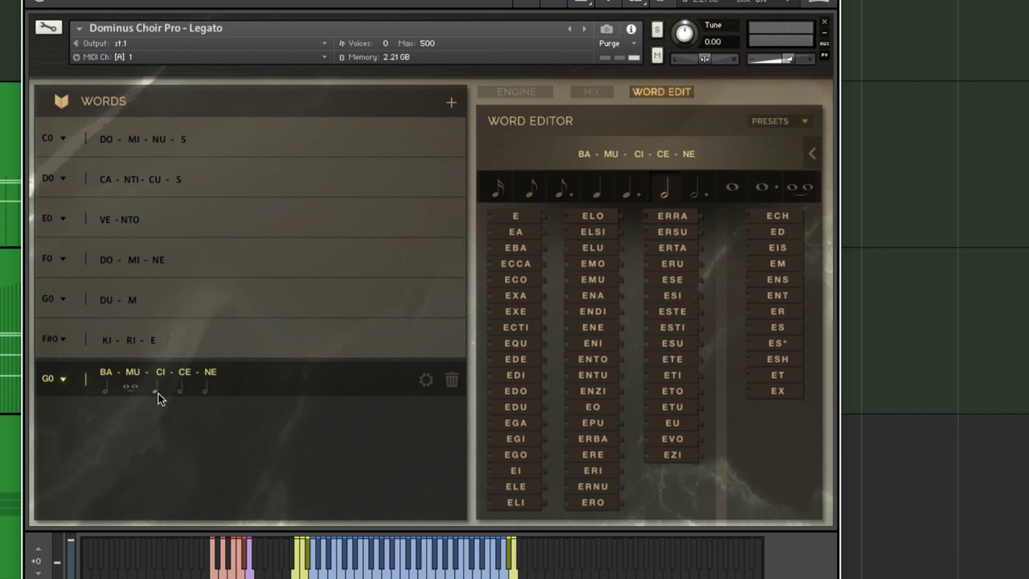
left_click(158, 394)
left_click(195, 362)
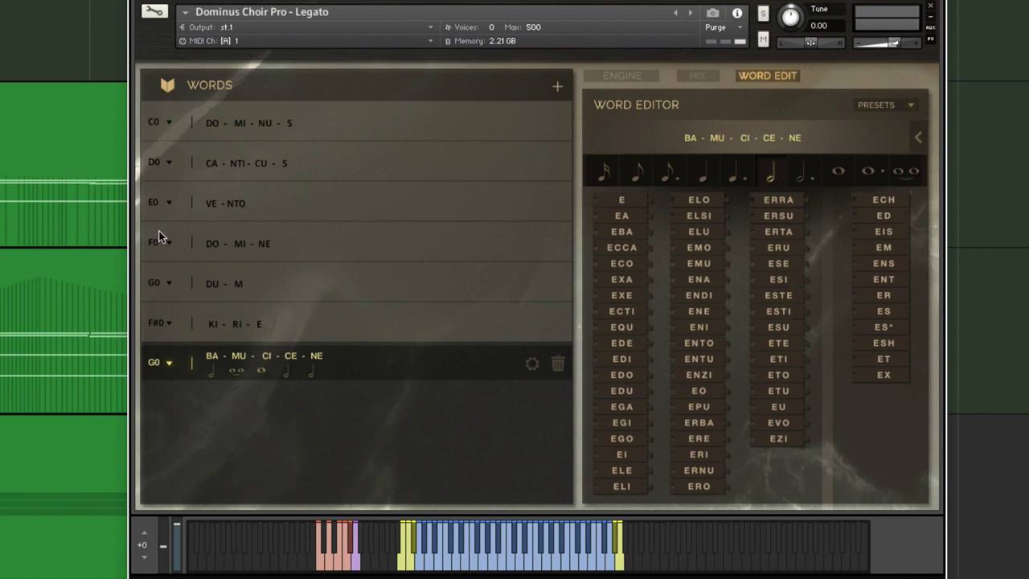
Step: Review the DO - MI - NU - S and DU - M words, ending on BA - MU - CI - CE - NE
left_click(319, 138)
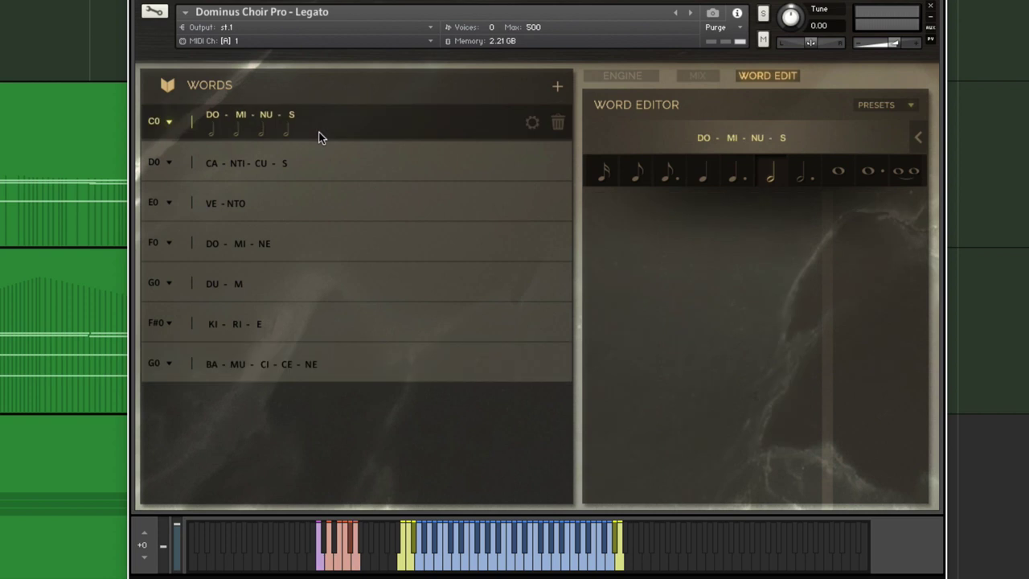
left_click(272, 277)
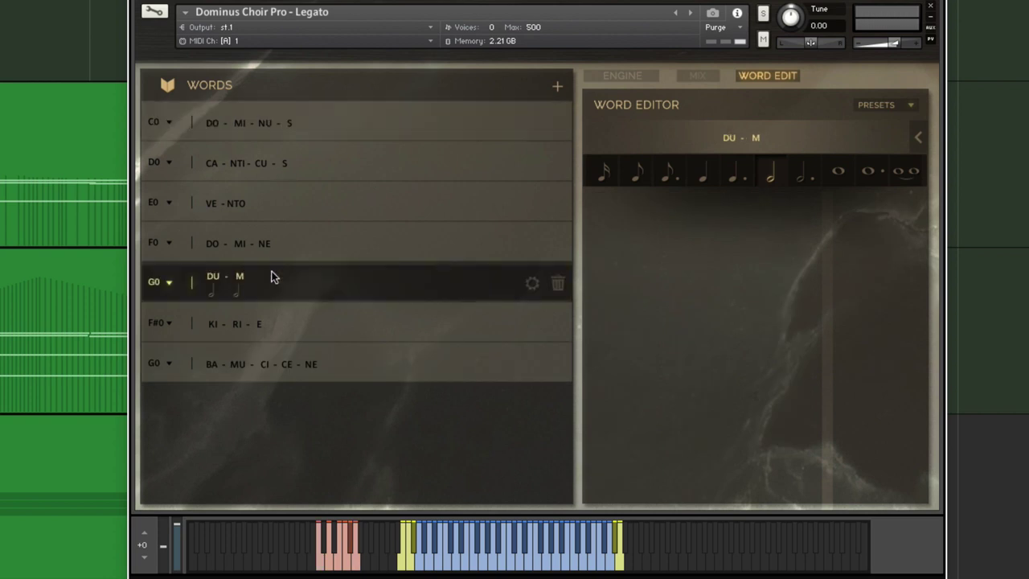
left_click(339, 106)
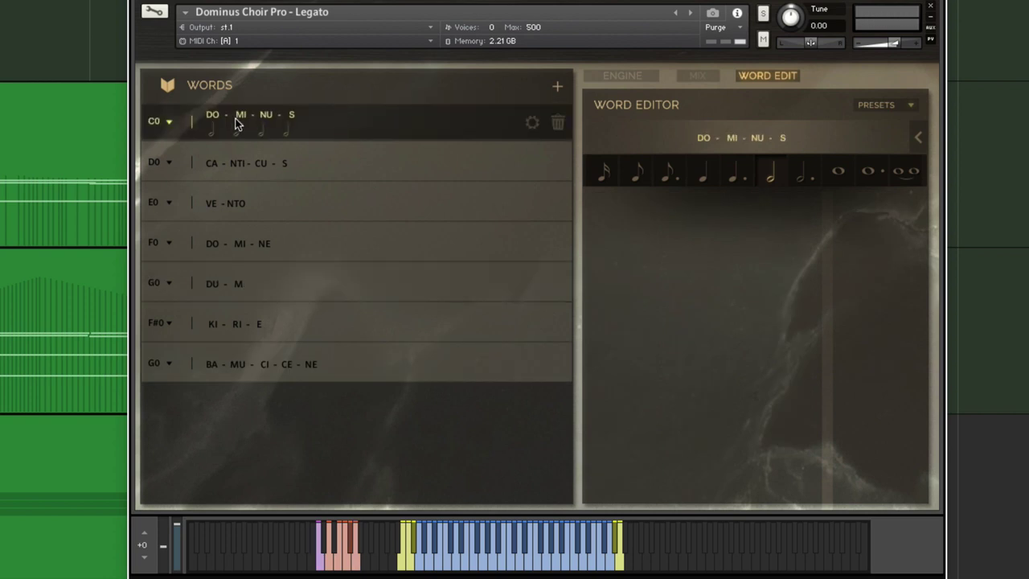
left_click(344, 377)
left_click(384, 132)
left_click(315, 372)
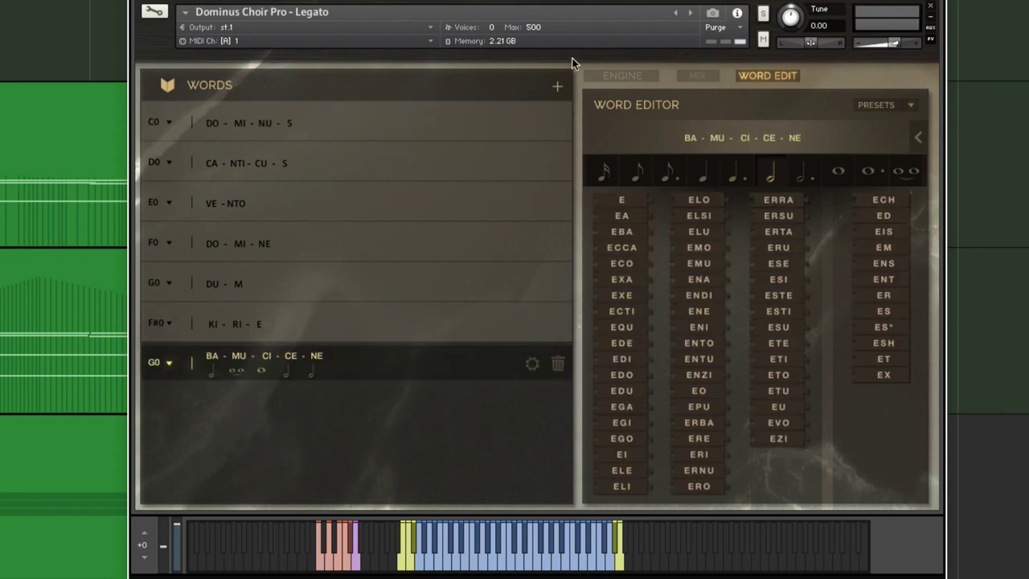
Step: Add a new word on C-2 and fill it with the superiore preset
left_click(557, 86)
left_click(395, 398)
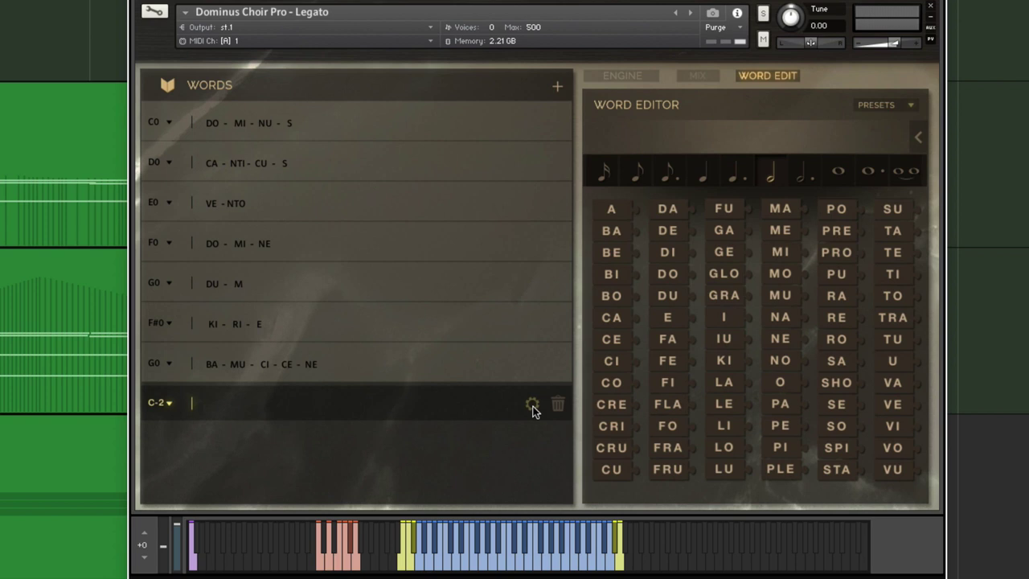
left_click(883, 103)
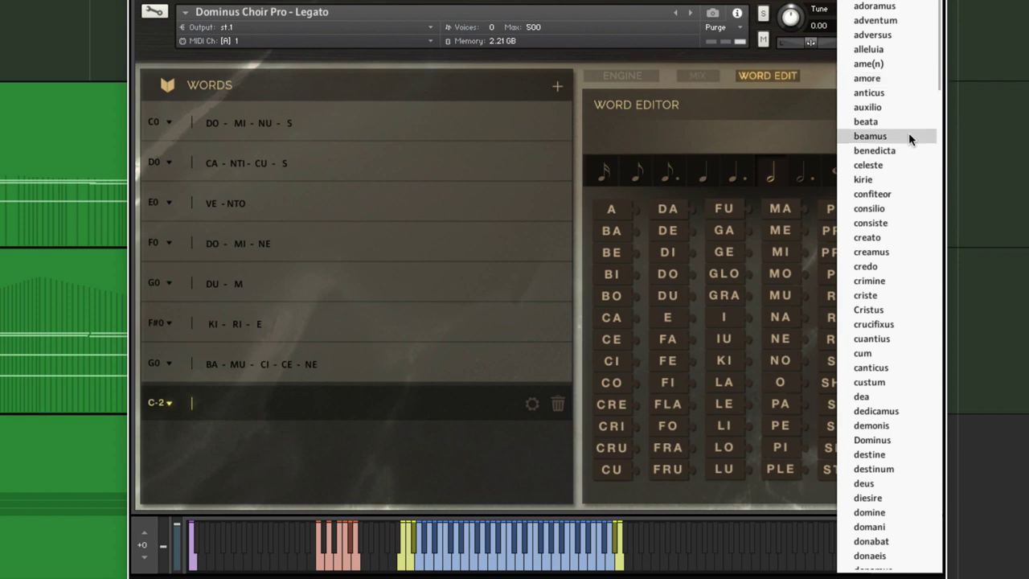
scroll(903, 156, "down", 10)
scroll(877, 275, "down", 20)
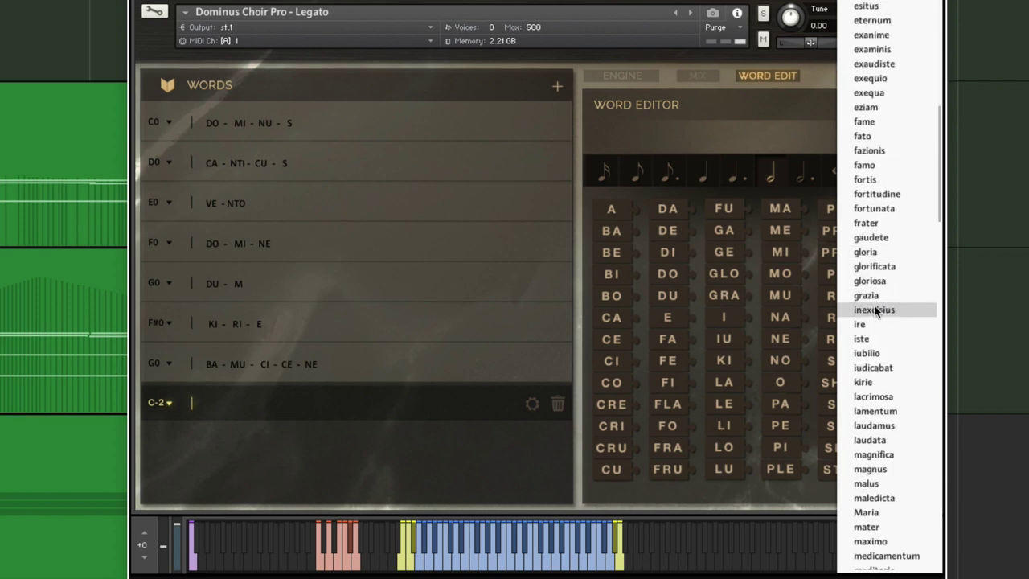
scroll(876, 312, "down", 6)
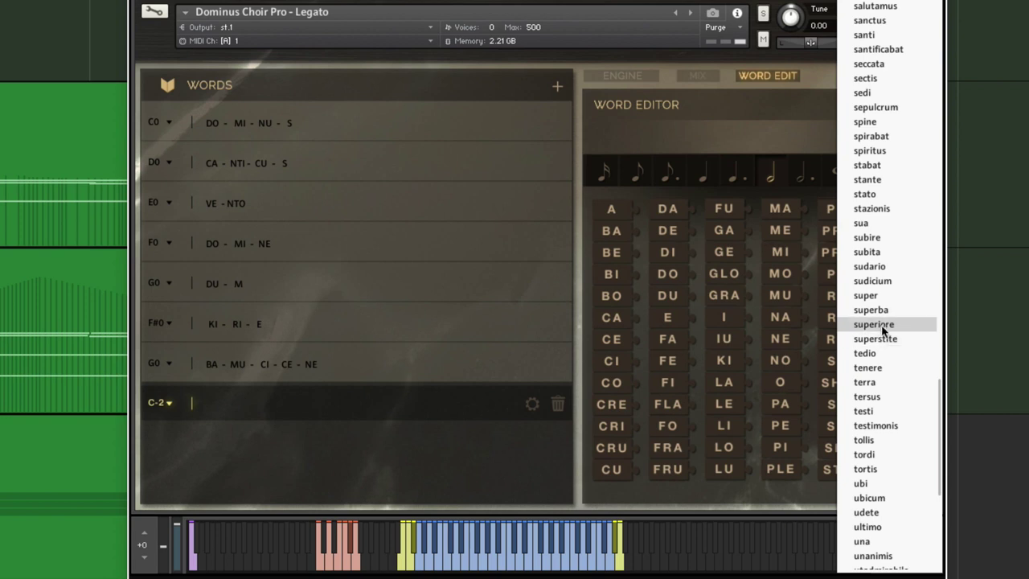
left_click(876, 324)
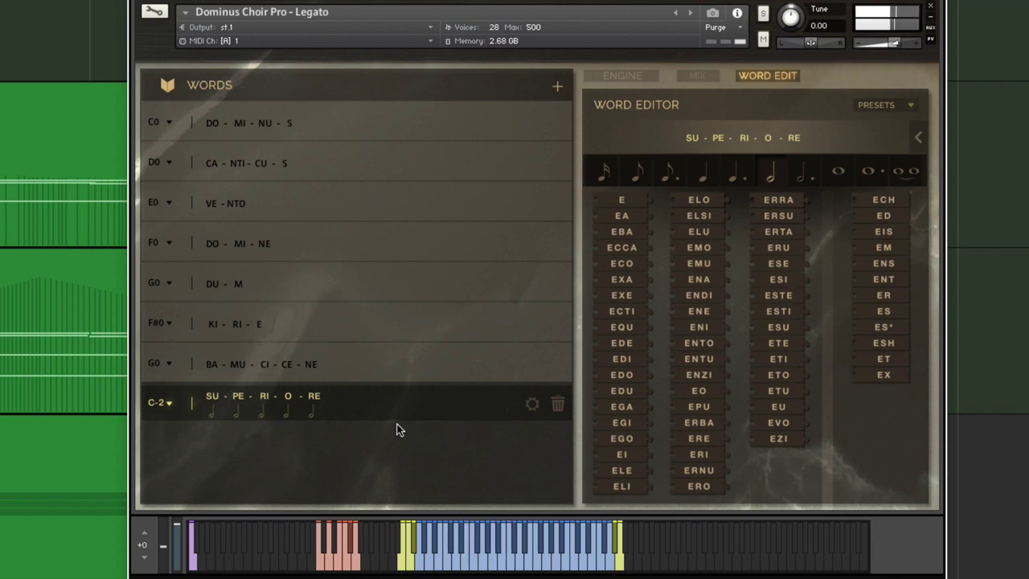
left_click(901, 107)
Step: Replace the C-2 word with the canticus preset, then check the other words
left_click(875, 371)
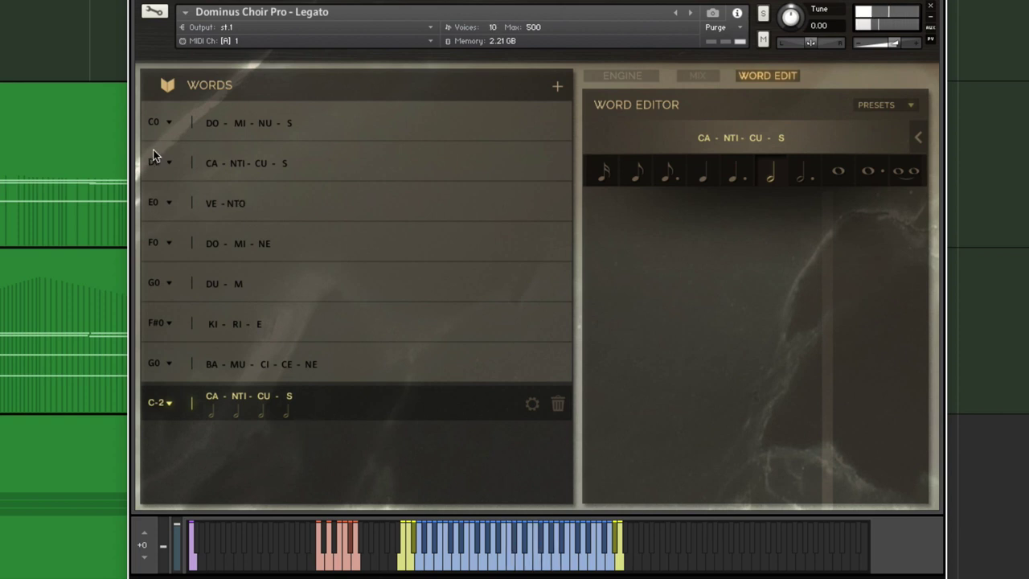
left_click(299, 203)
left_click(319, 171)
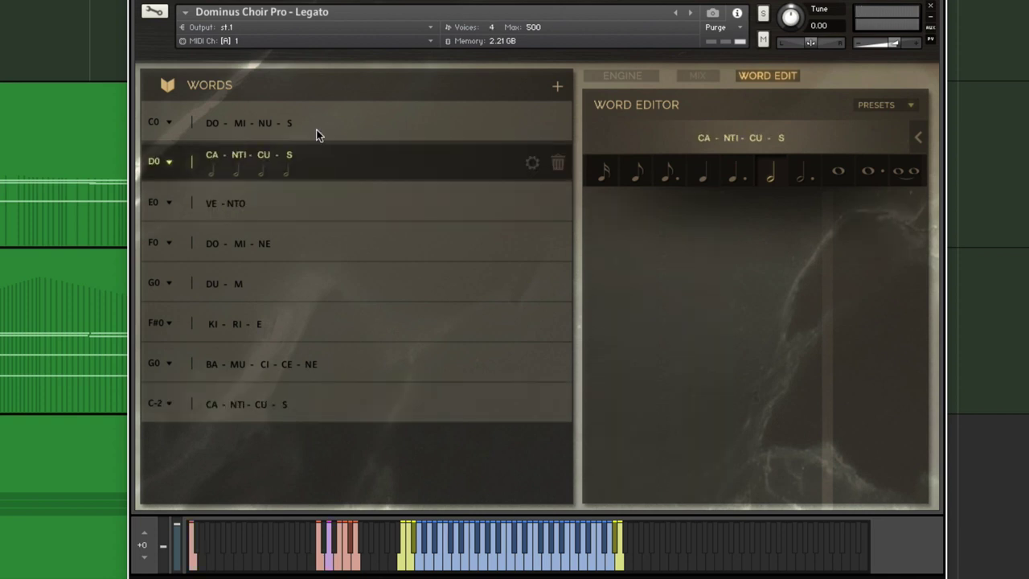
left_click(318, 132)
left_click(290, 398)
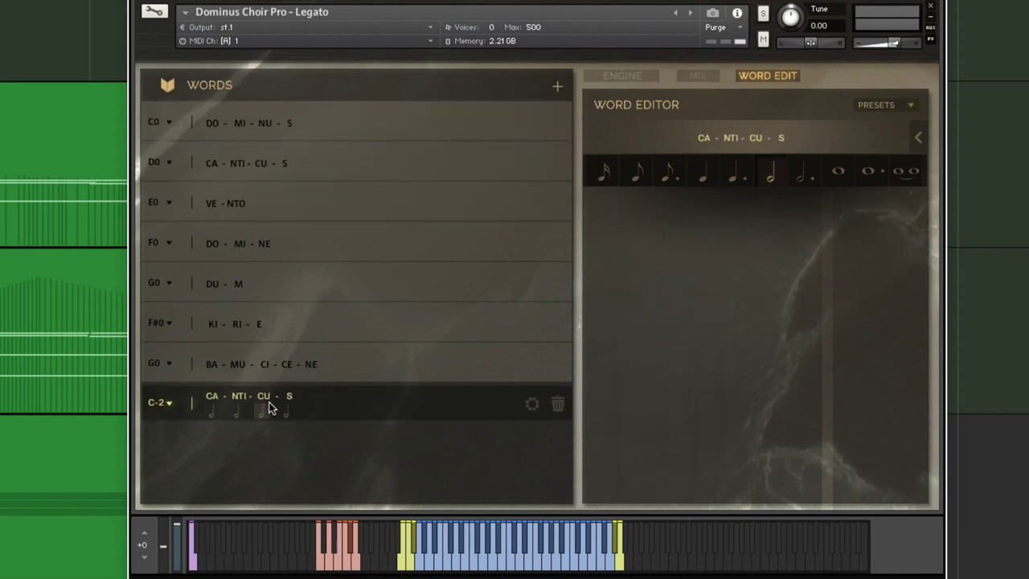
Step: Delete the S and CU syllables so the C-2 word reads CA - NTI
left_click(922, 139)
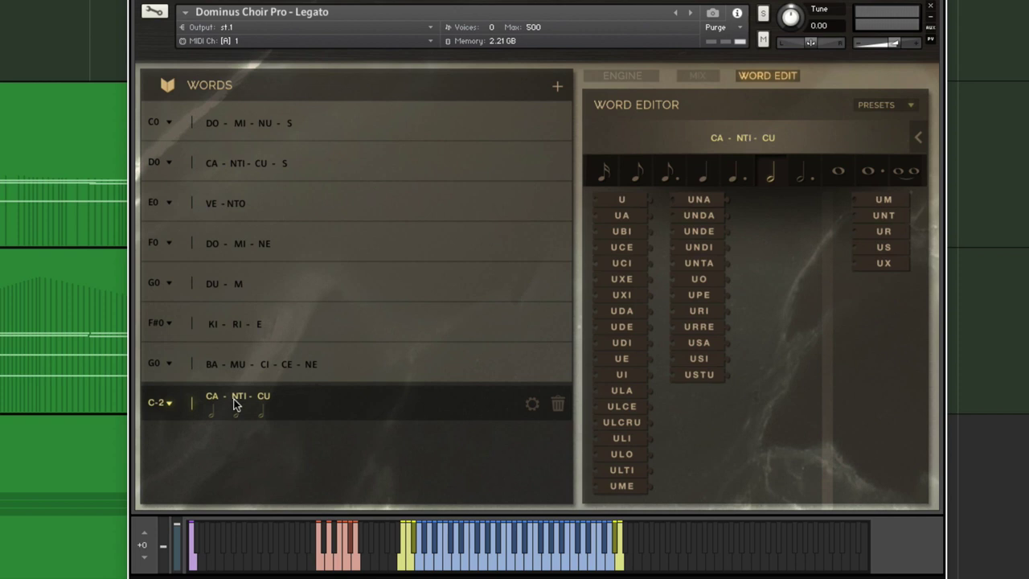
left_click(209, 412)
left_click(193, 410)
left_click(919, 139)
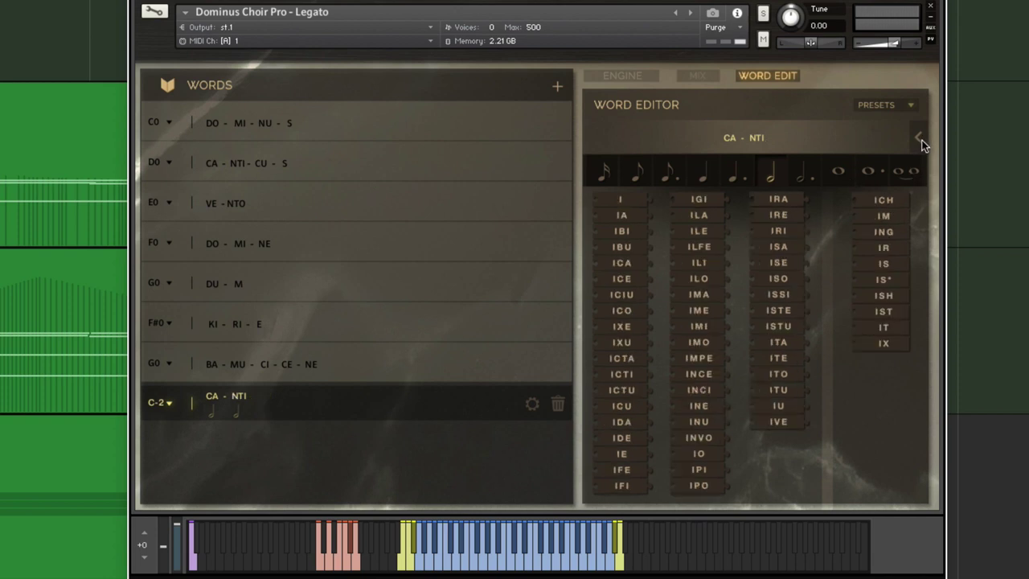
Step: Step through every word in the list and return to CA - NTI on C-2
left_click(324, 362)
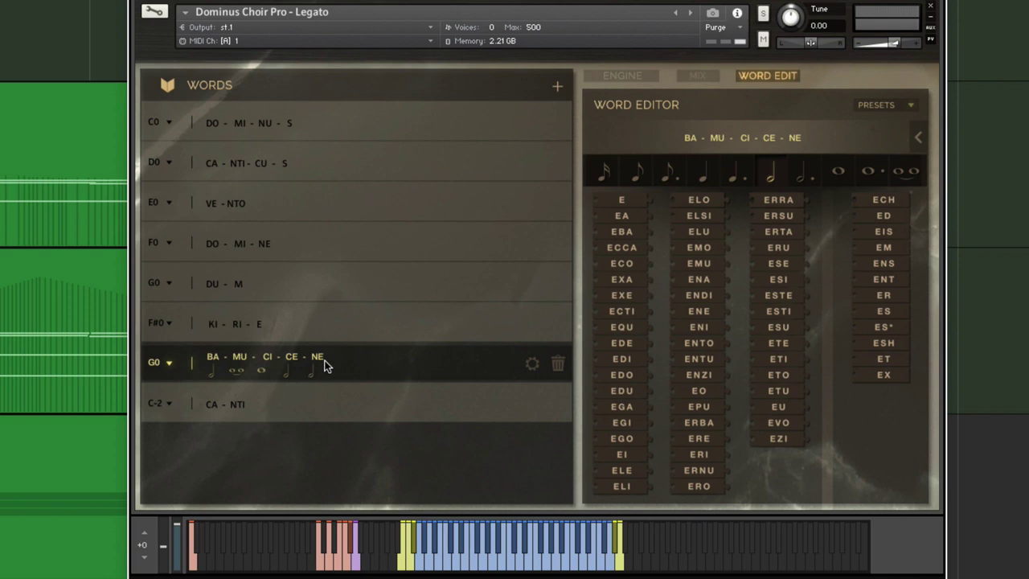
left_click(347, 336)
left_click(359, 289)
left_click(363, 234)
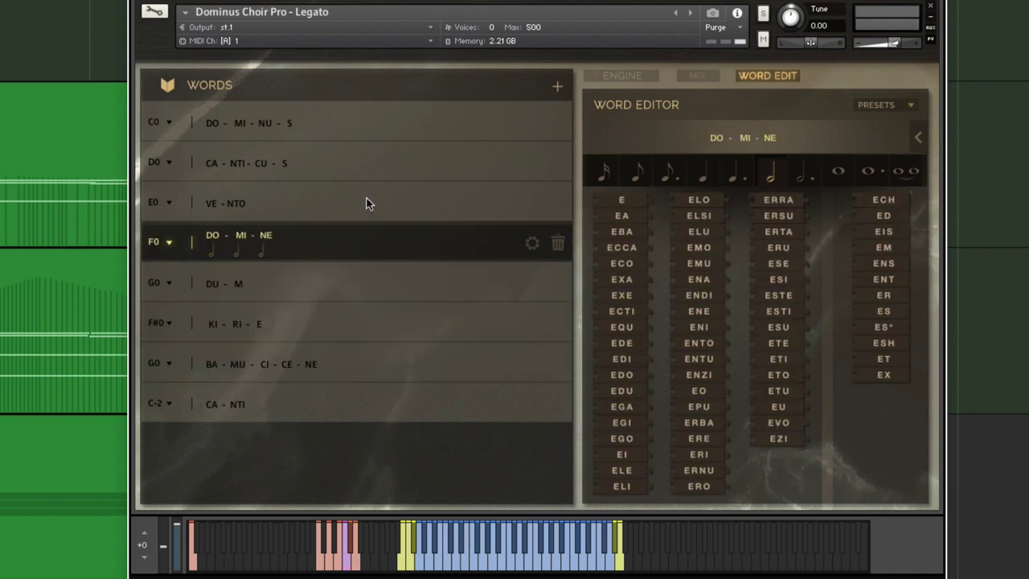
left_click(366, 198)
left_click(370, 173)
left_click(373, 124)
left_click(358, 394)
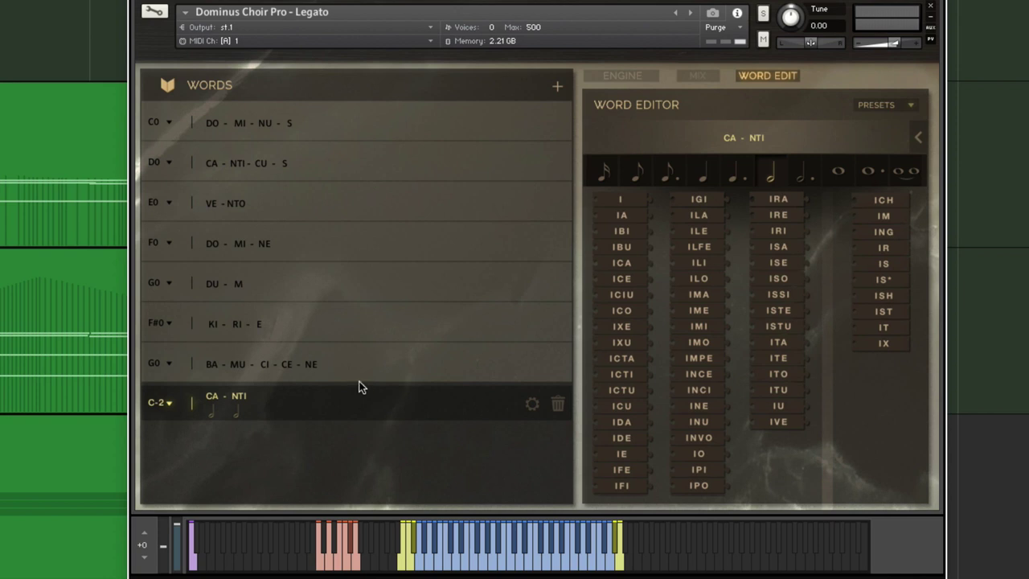
Step: Select the DO - MI - NU - S word and set its NU syllable to a whole note
left_click(377, 421)
left_click(350, 179)
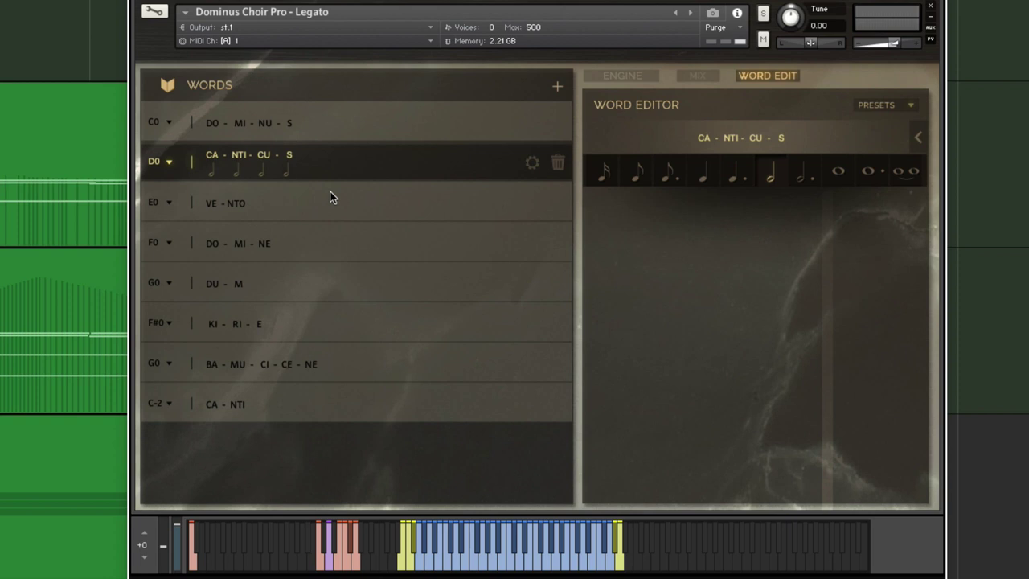
left_click(314, 139)
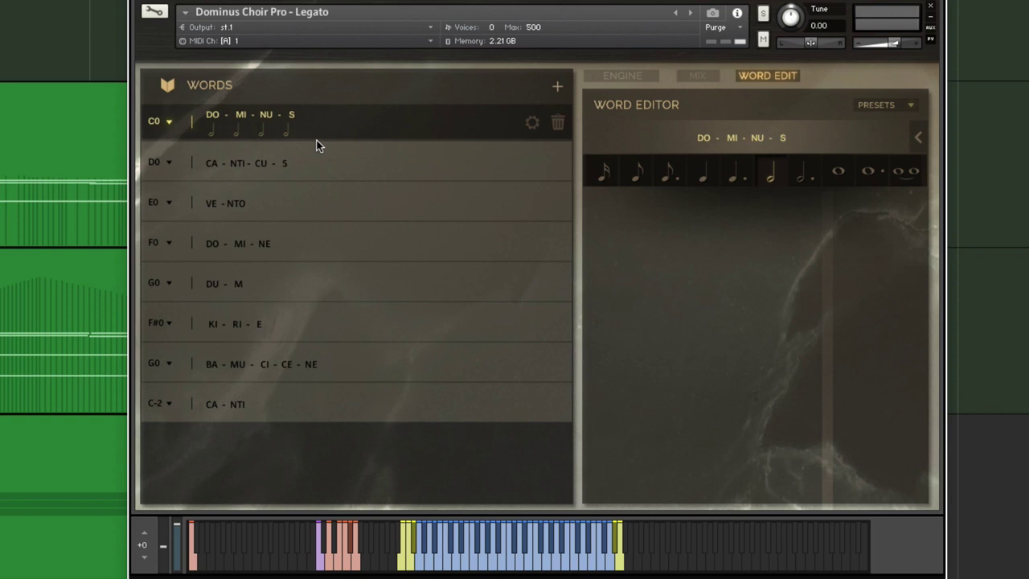
left_click(261, 129)
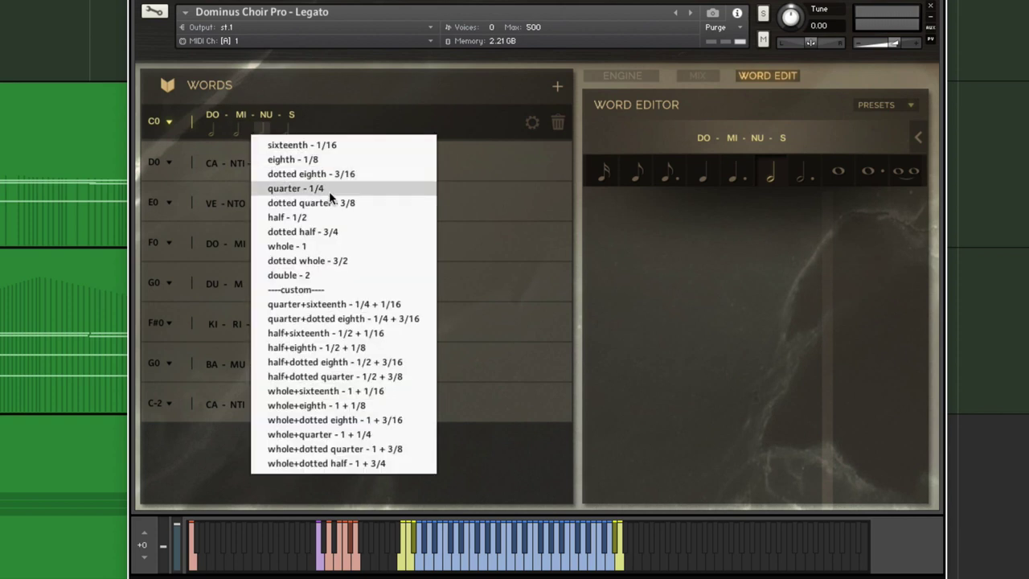
left_click(334, 217)
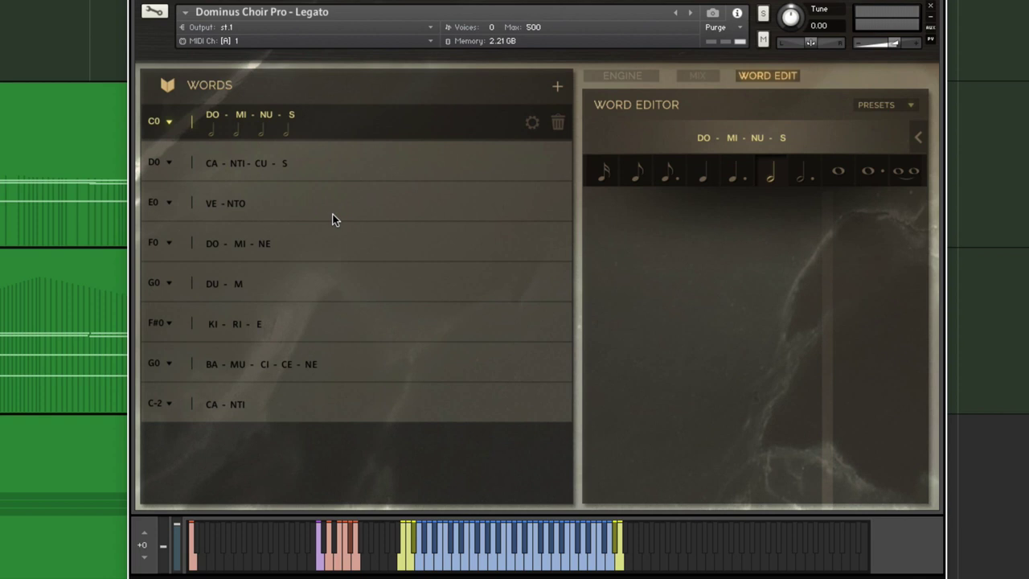
left_click(263, 131)
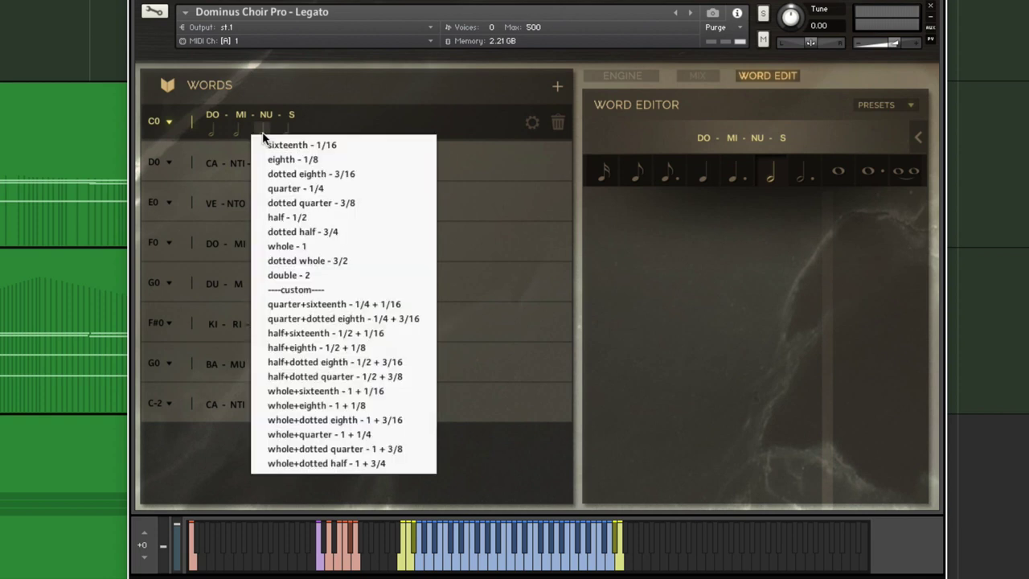
left_click(329, 246)
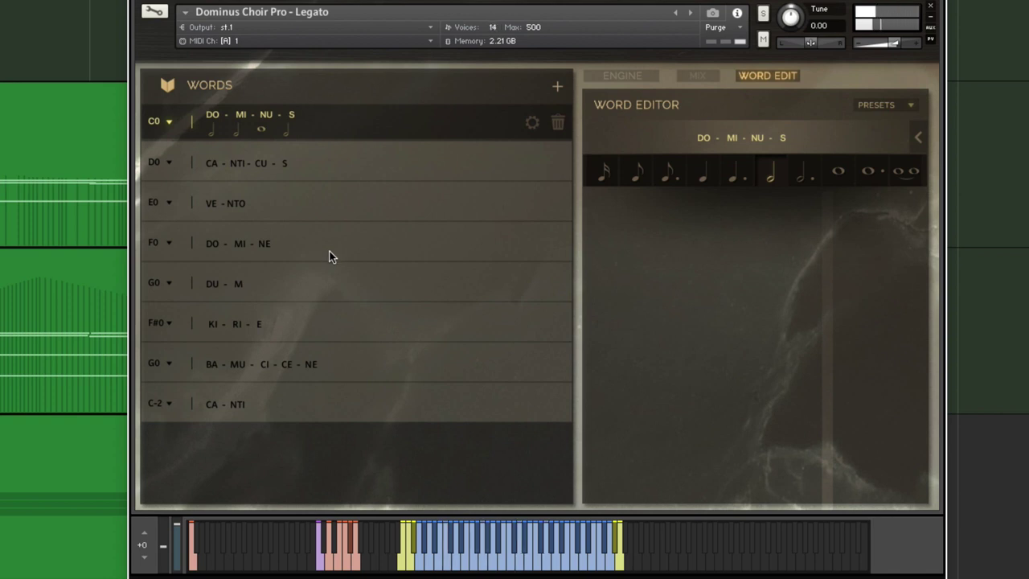
Step: Change the first DO note from half to a whole note
left_click(210, 131)
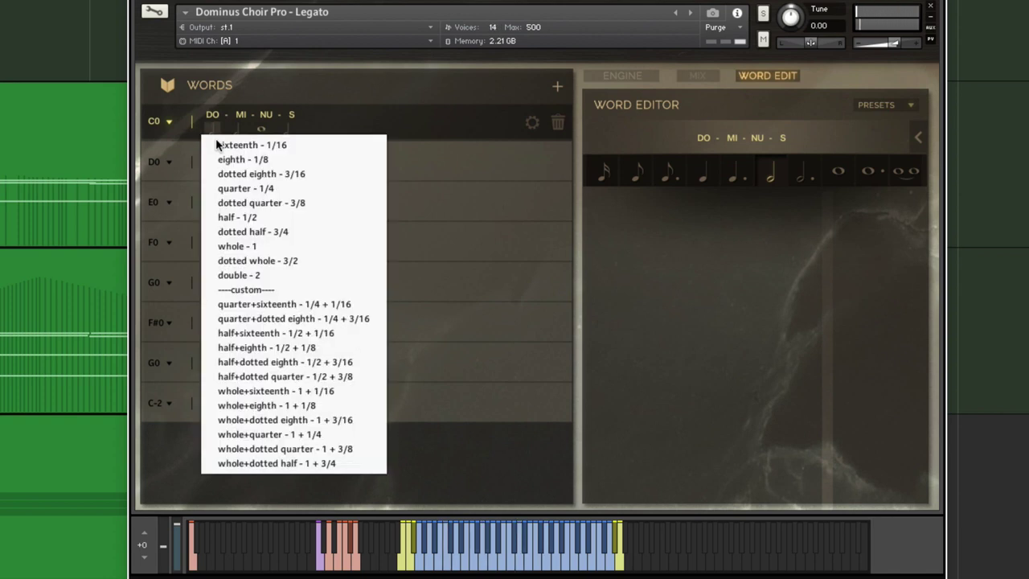
left_click(270, 219)
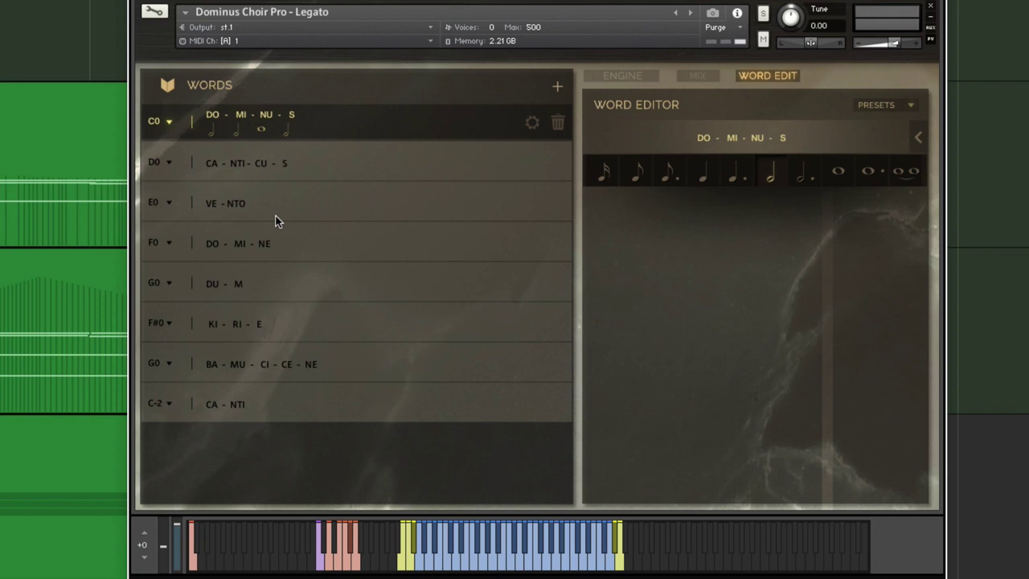
left_click(209, 133)
left_click(261, 247)
Step: On the ENGINE page, step up the words to CA - NTI - CU - S on D0, then show MIX
left_click(635, 76)
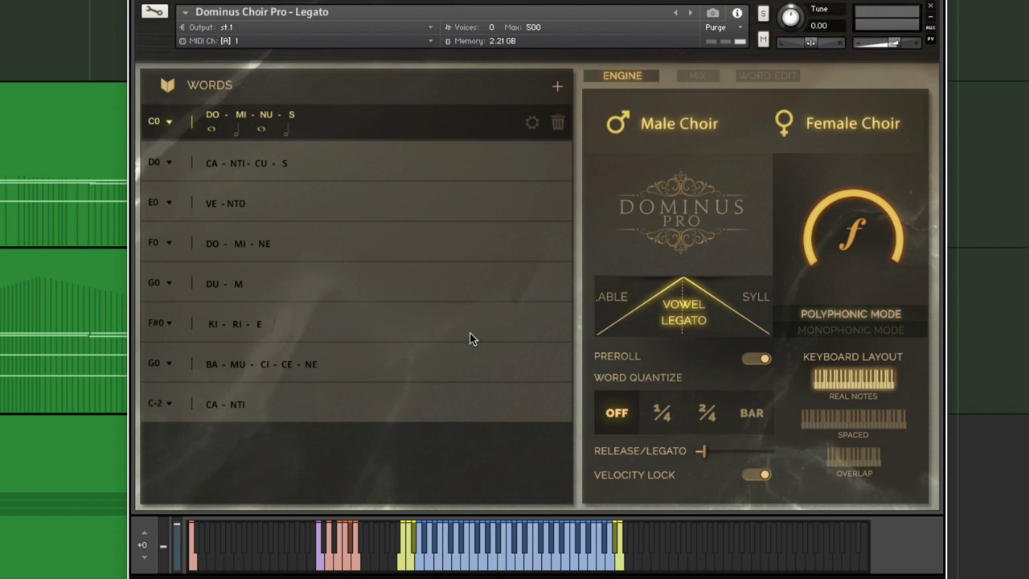
left_click(281, 368)
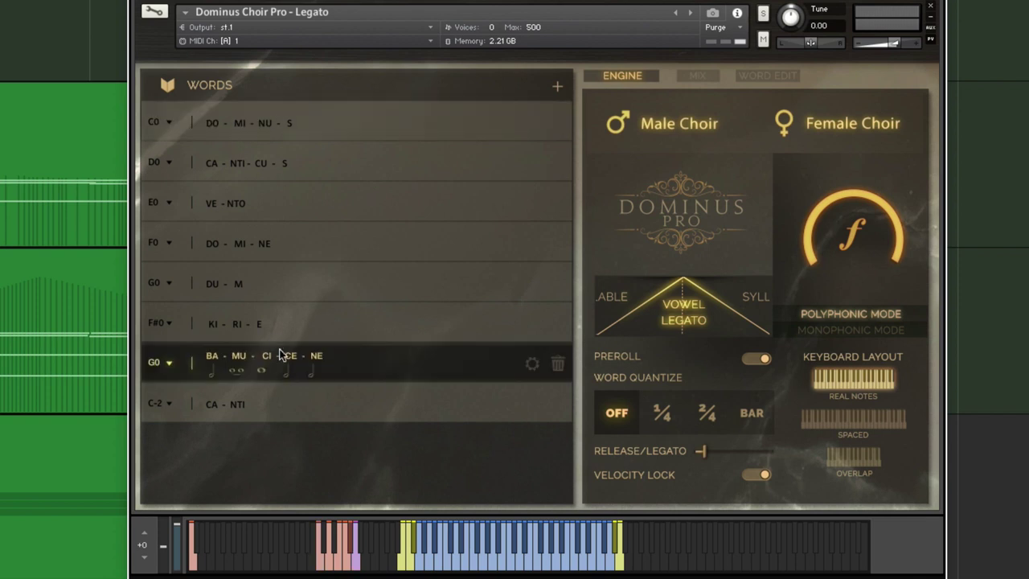
left_click(279, 332)
left_click(294, 277)
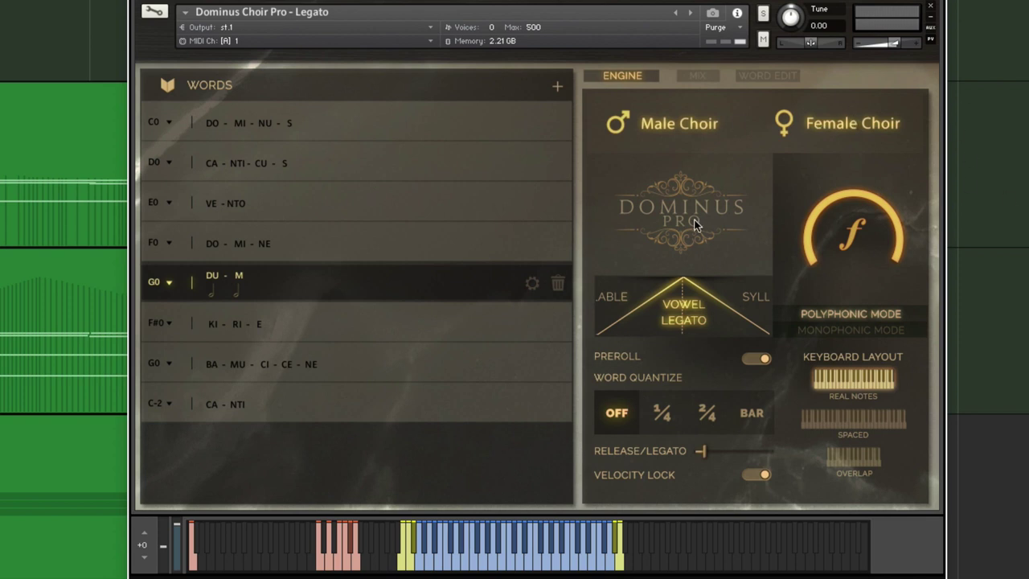
left_click(184, 248)
left_click(293, 177)
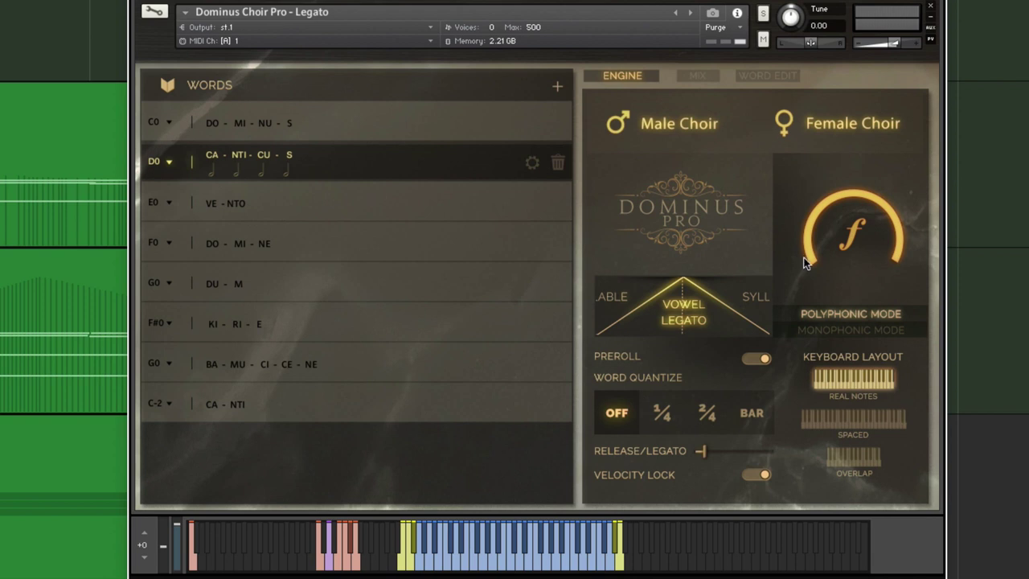
left_click(700, 76)
Step: On the engine page, switch off the Male Choir and audition the Female Choir alone
left_click(768, 75)
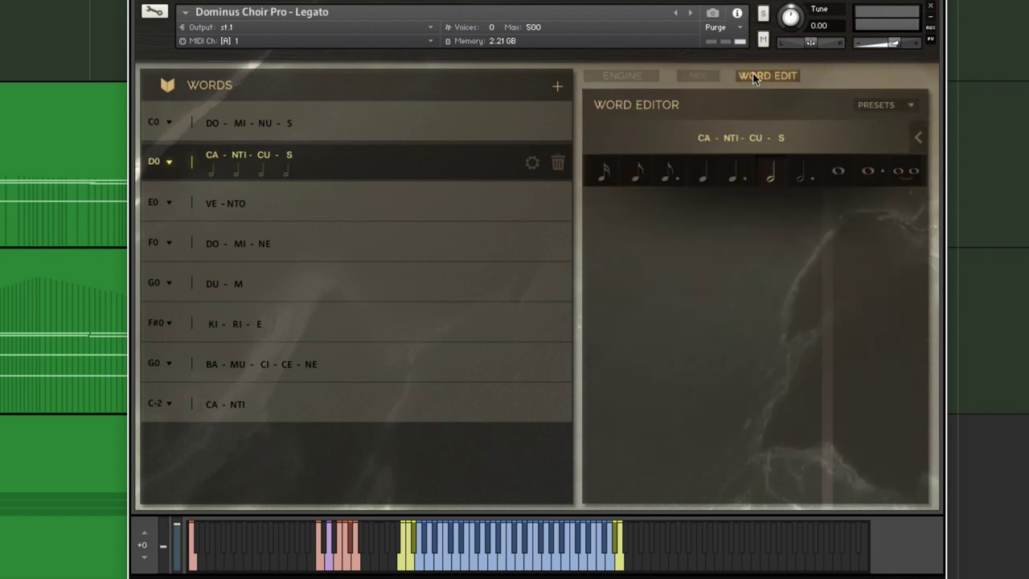
left_click(711, 76)
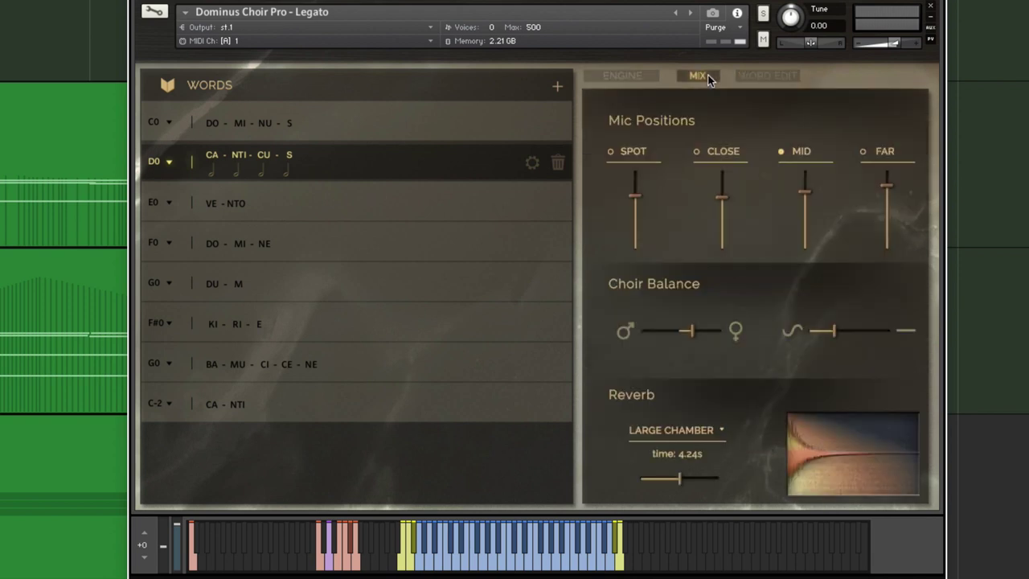
left_click(648, 78)
left_click(682, 124)
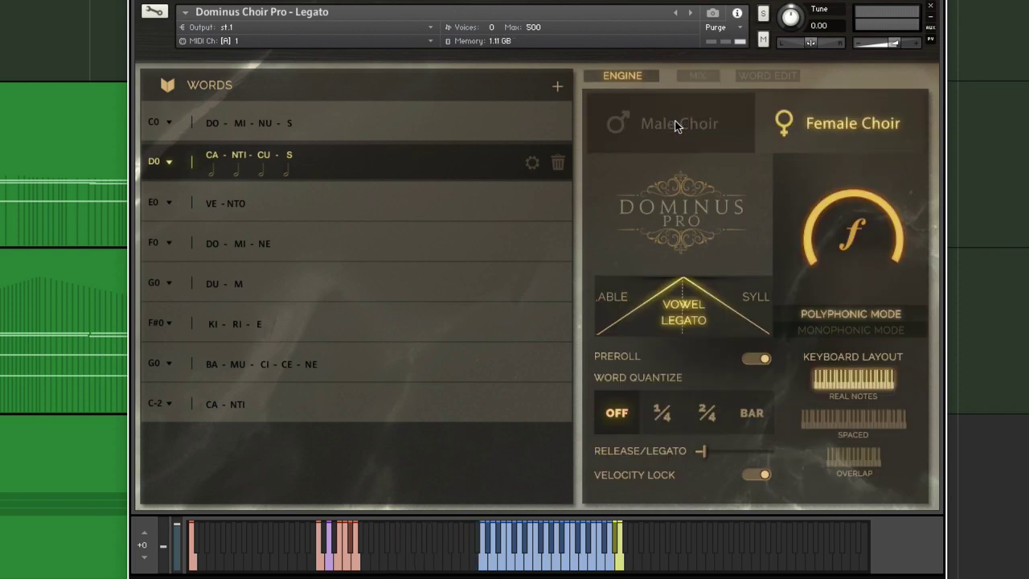
left_click(528, 555)
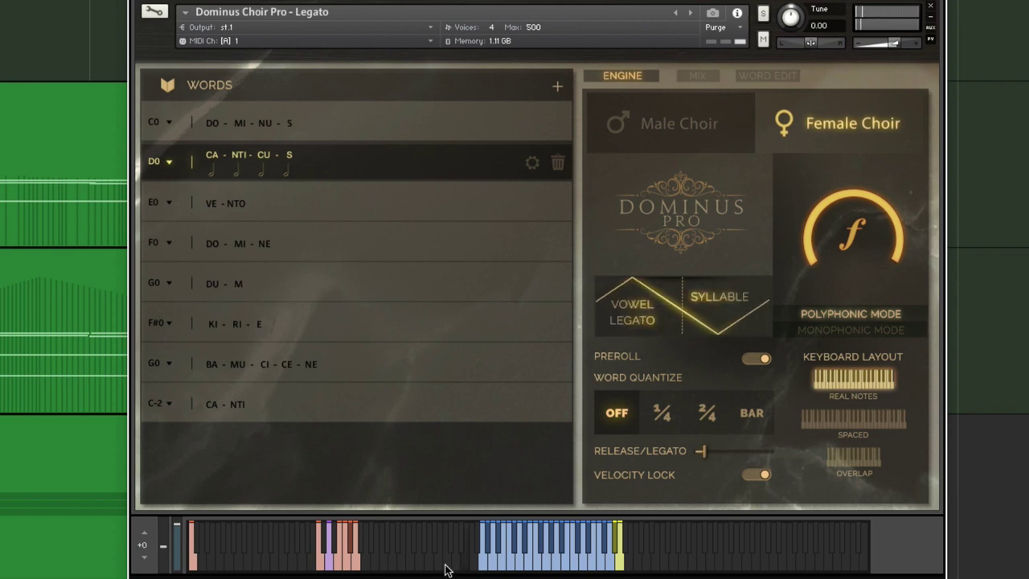
Step: Re-enable the Male Choir, then toggle the Female Choir off and back on
left_click(680, 123)
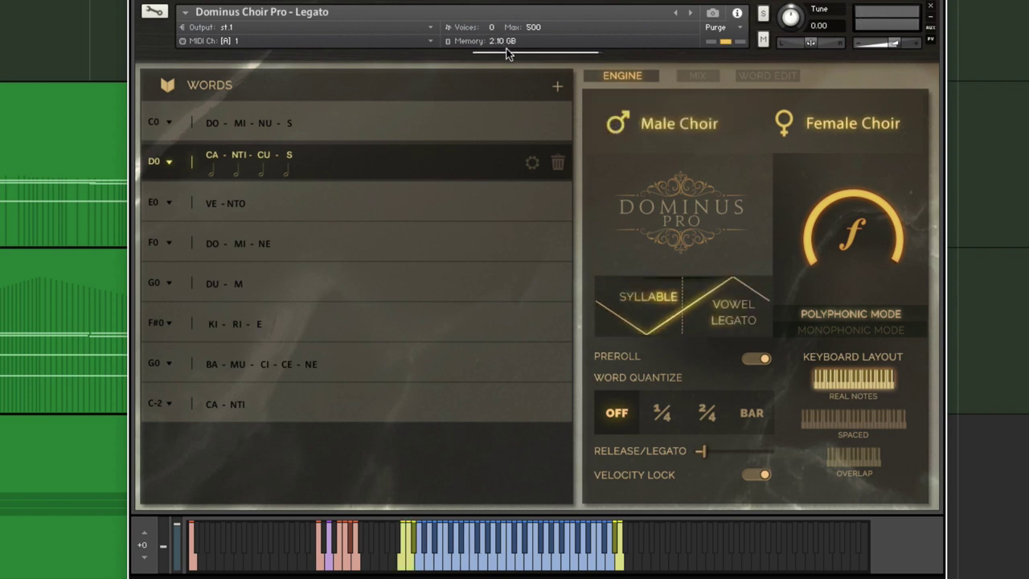
left_click(793, 129)
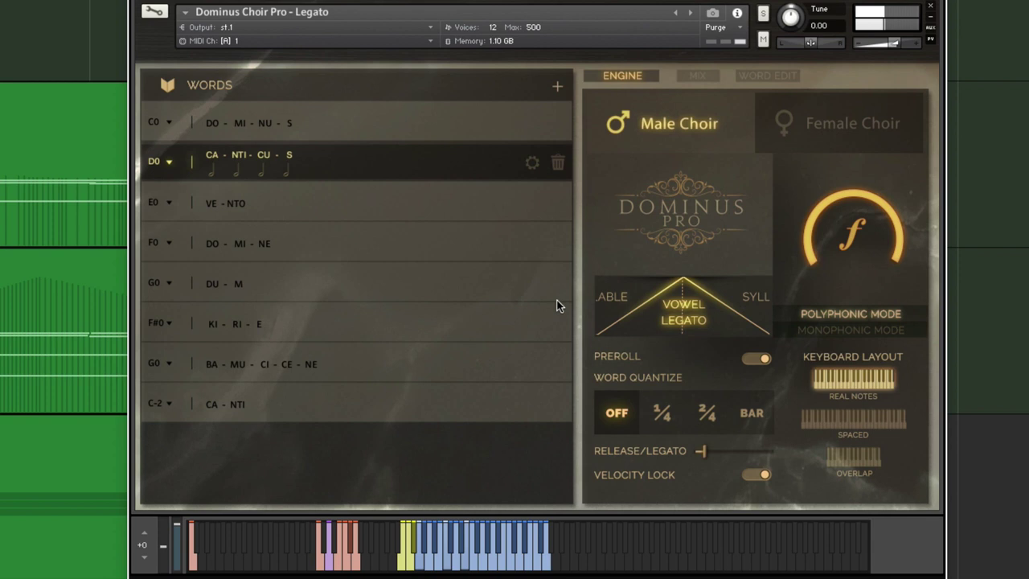
left_click(786, 127)
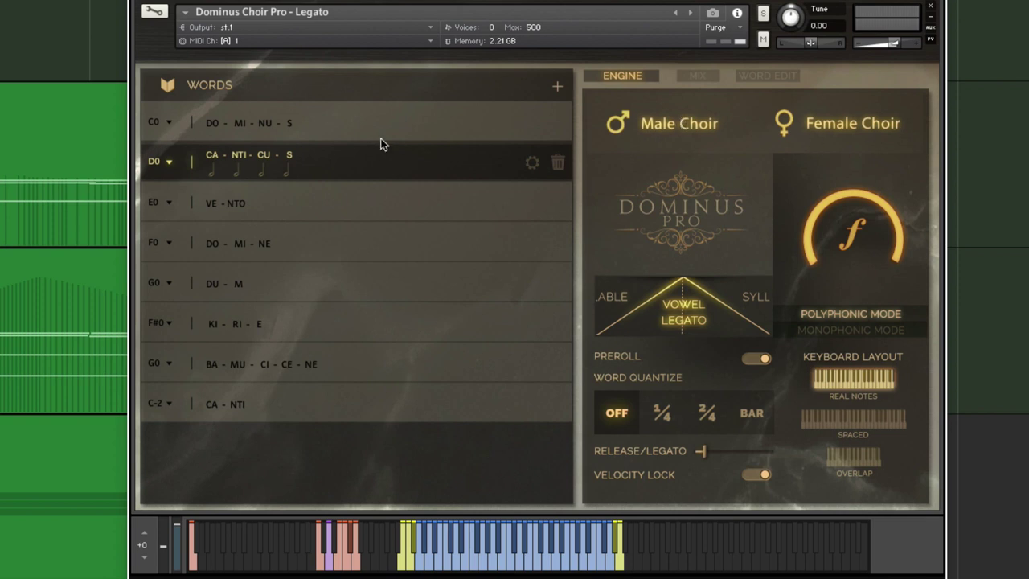
Step: Sweep Choir Balance fully to male, fully to female, then back to an even centre mix
left_click(698, 76)
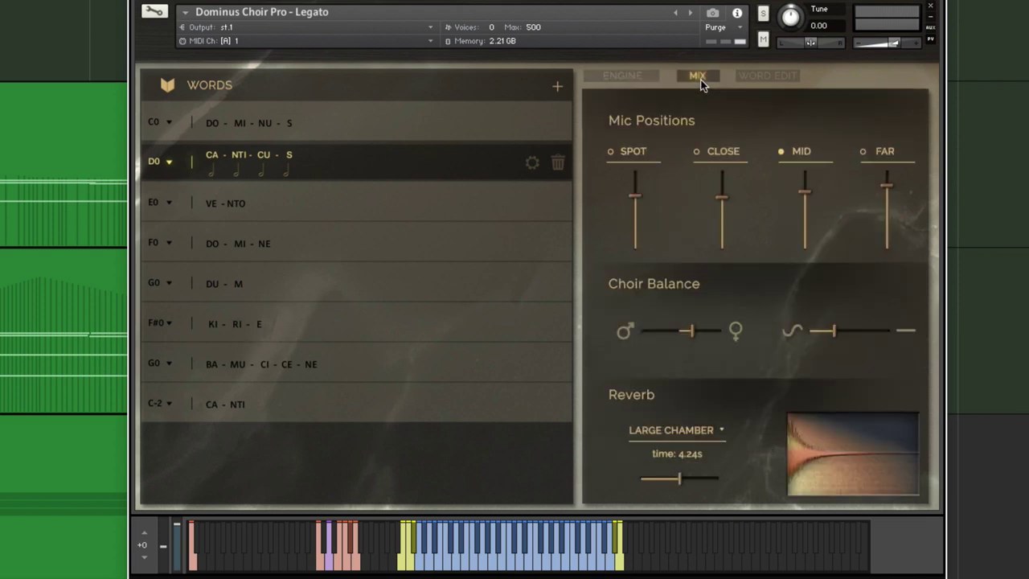
left_click_drag(693, 336, 600, 335)
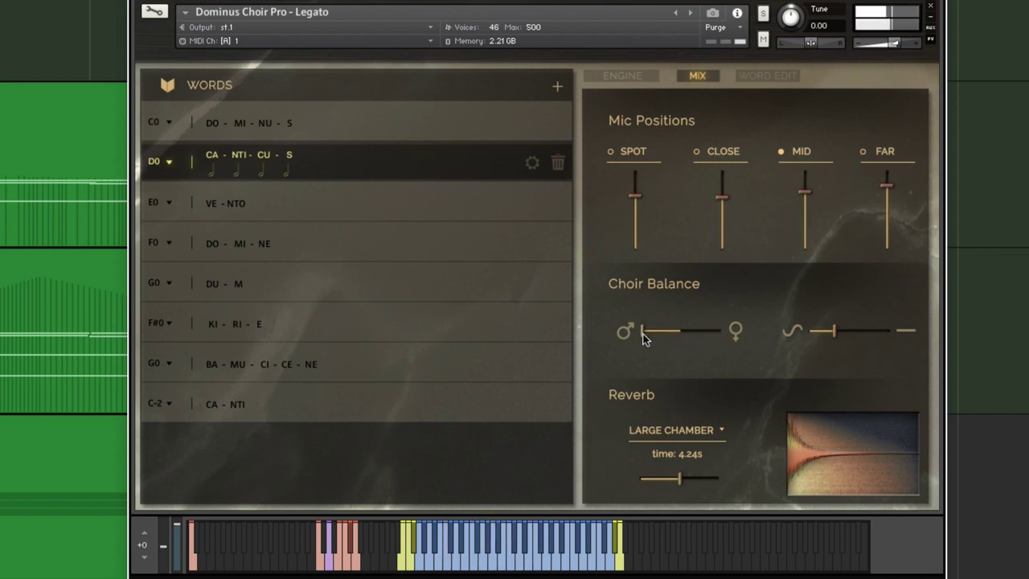
left_click_drag(643, 338, 788, 335)
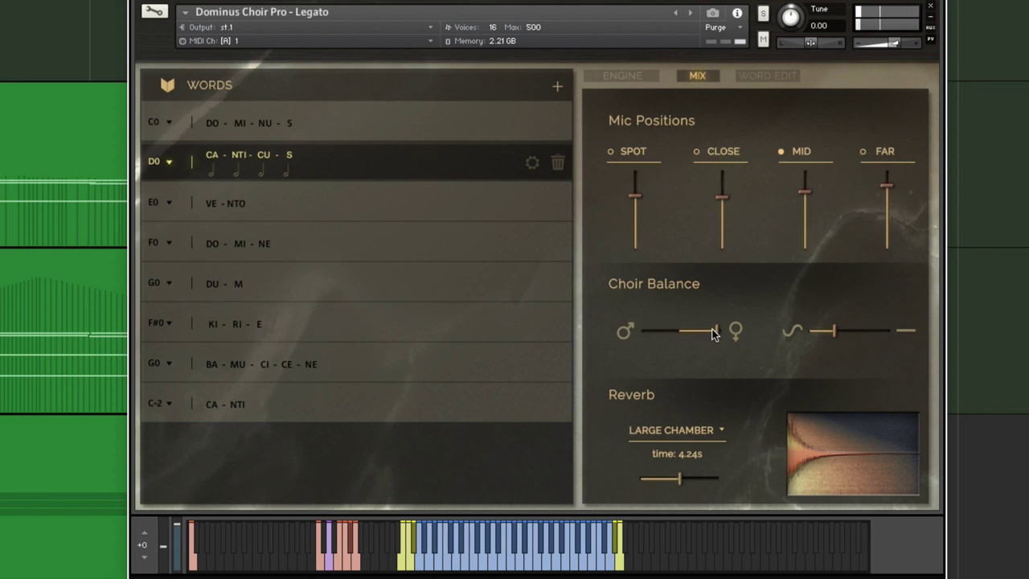
left_click_drag(722, 334, 687, 337)
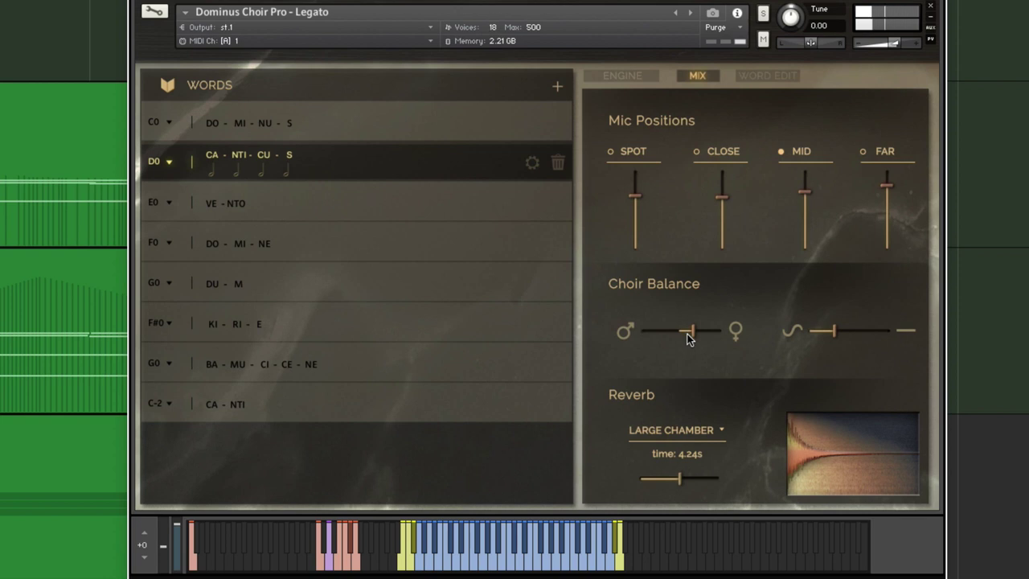
left_click(628, 76)
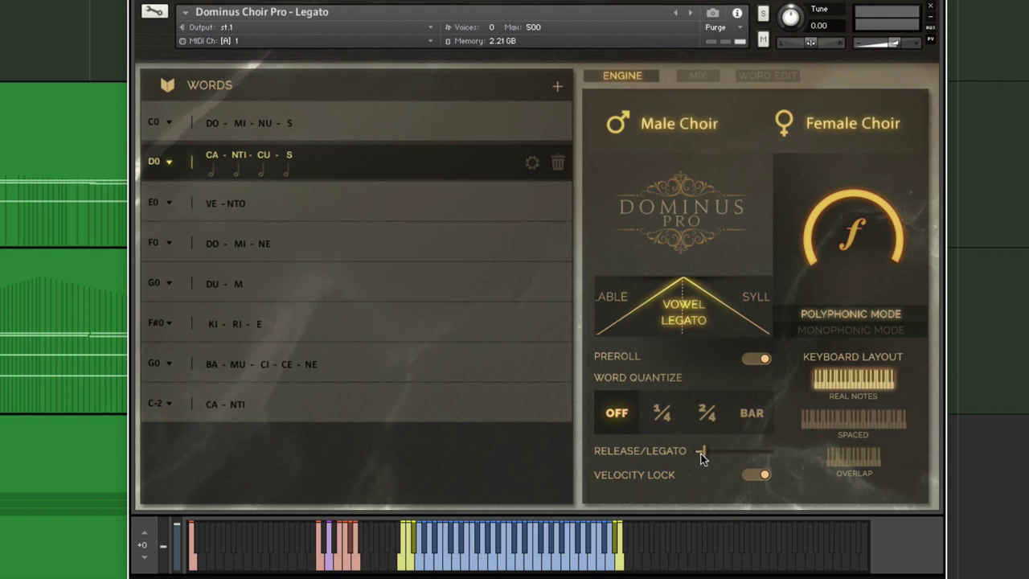
Step: Raise Release/Legato slightly and audition the choir with the Overlap keyboard layout
mouse_move(700, 455)
left_mouse_down()
mouse_move(746, 466)
mouse_move(787, 459)
mouse_move(714, 464)
left_mouse_up()
left_click(862, 466)
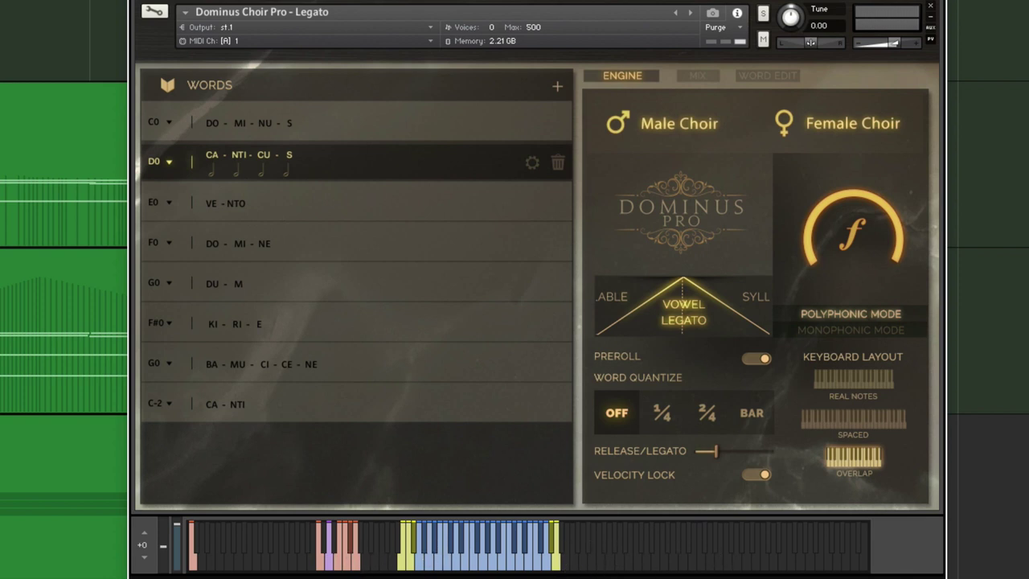
left_click(470, 567)
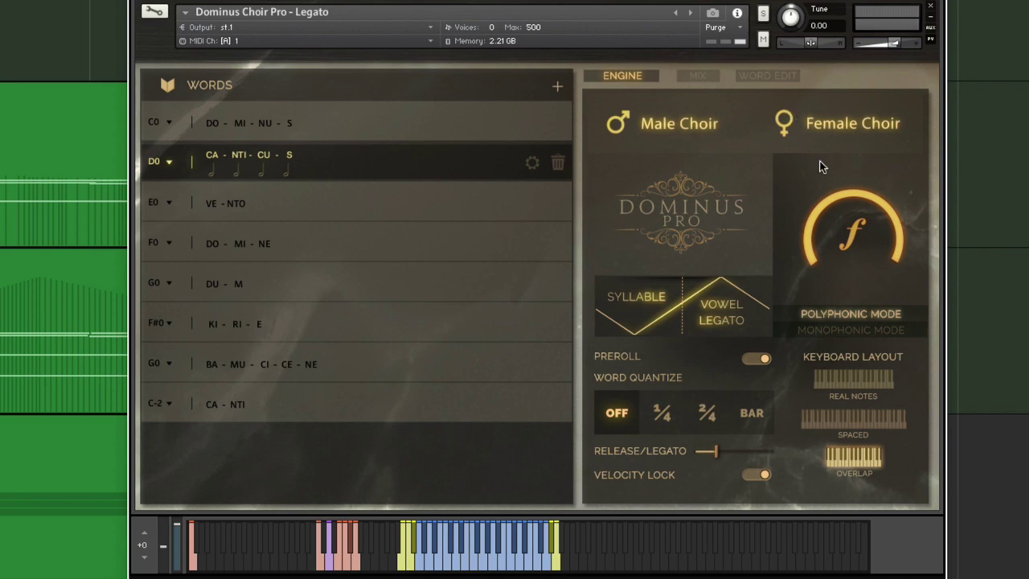
Step: Compare the Real Notes and Spaced keyboard layouts, ending on Real Notes
left_click(851, 384)
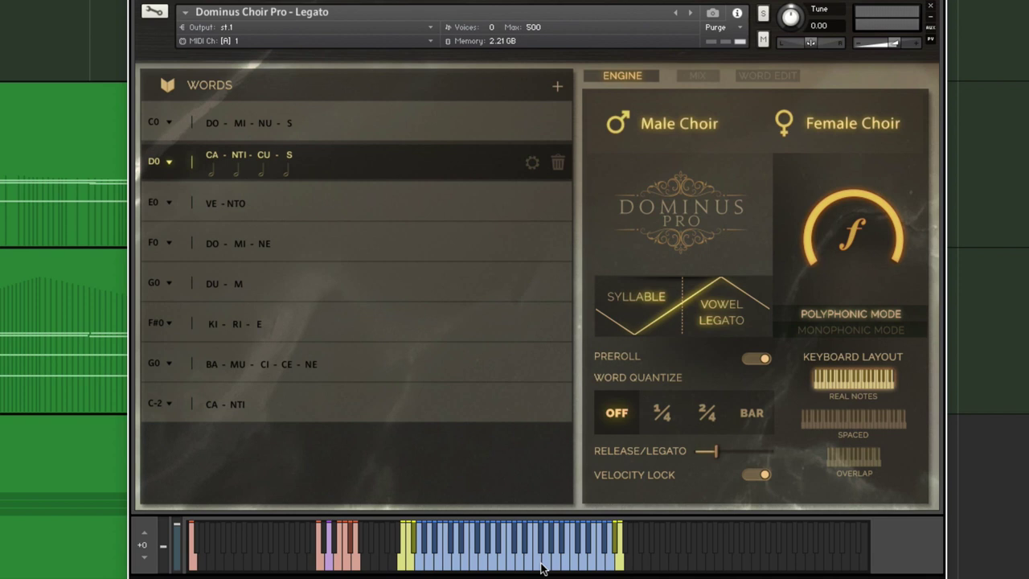
left_click(540, 568)
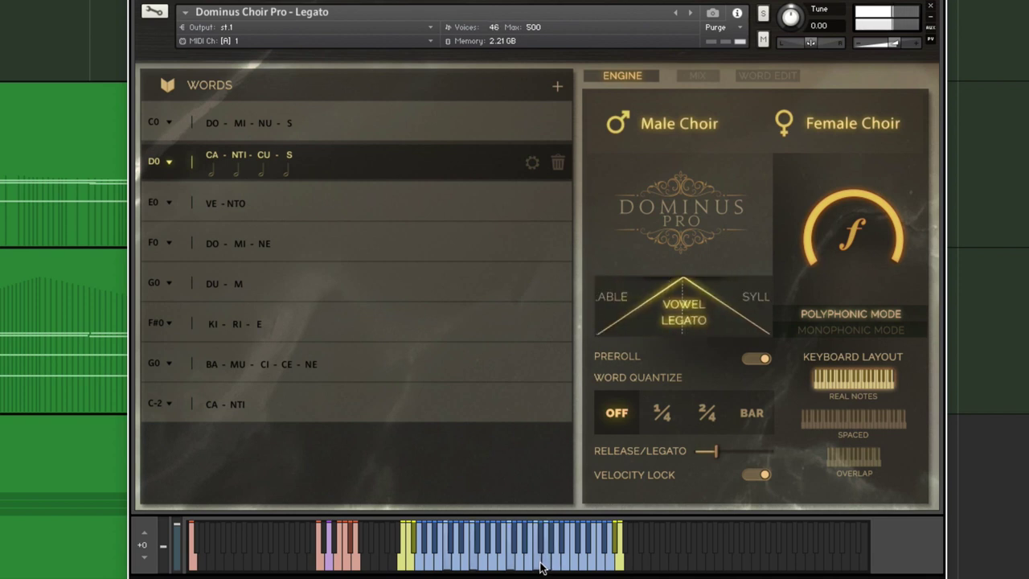
left_click(821, 441)
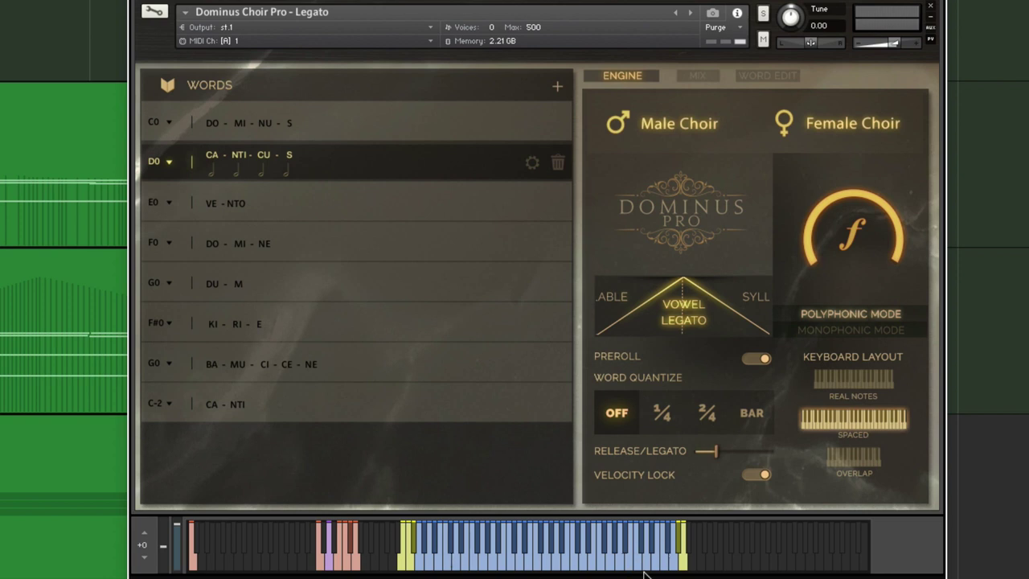
left_click(862, 385)
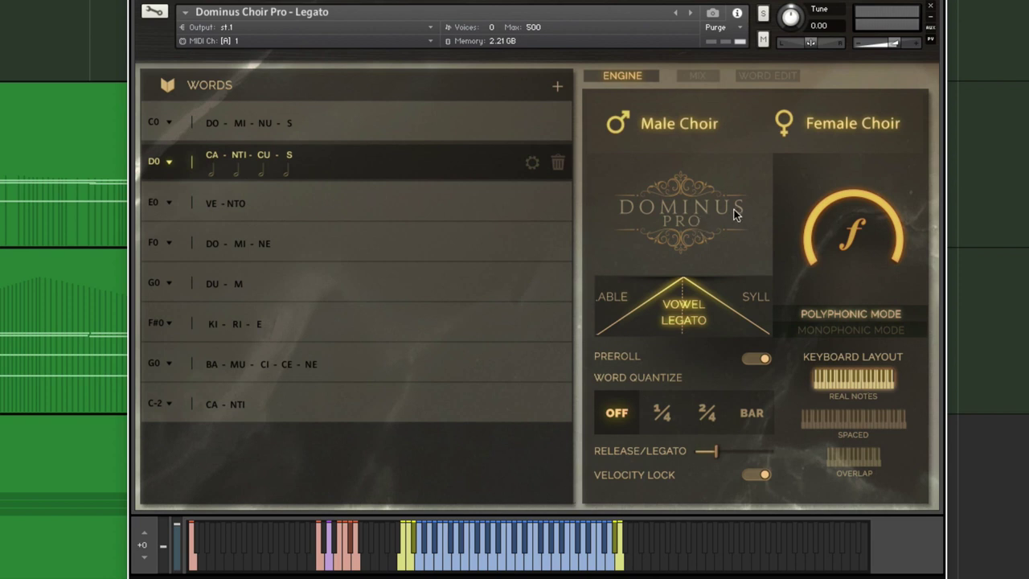
left_click(701, 76)
left_click(760, 77)
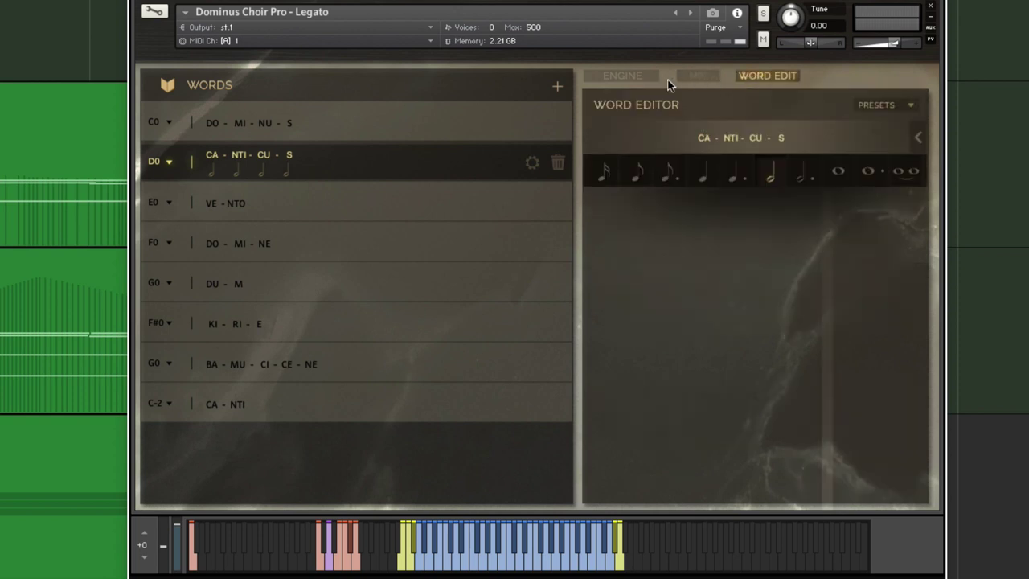
left_click(634, 79)
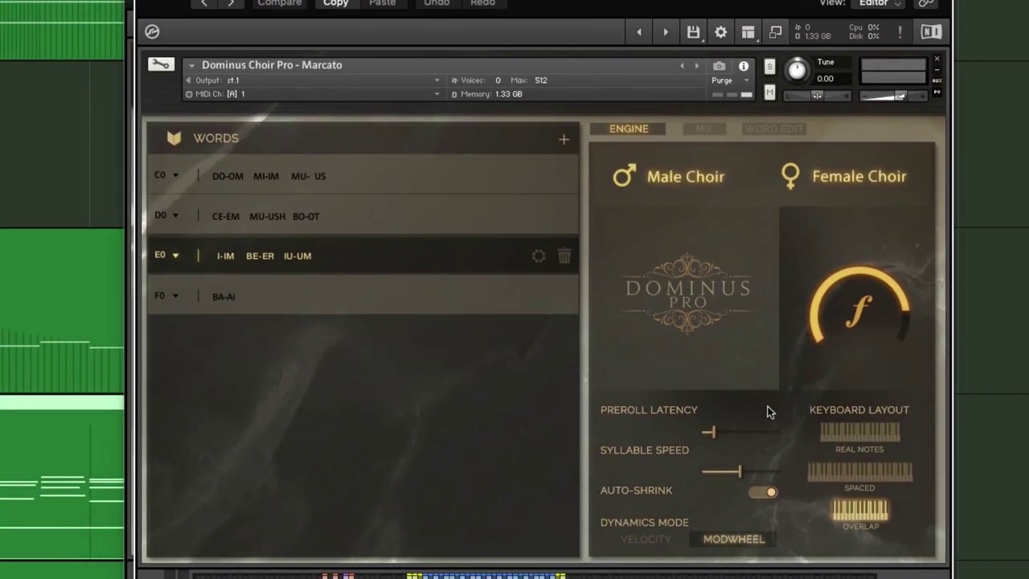
Step: Switch Marcato's Dynamics Mode to Velocity and back to Modwheel, then reposition its window
left_click(636, 546)
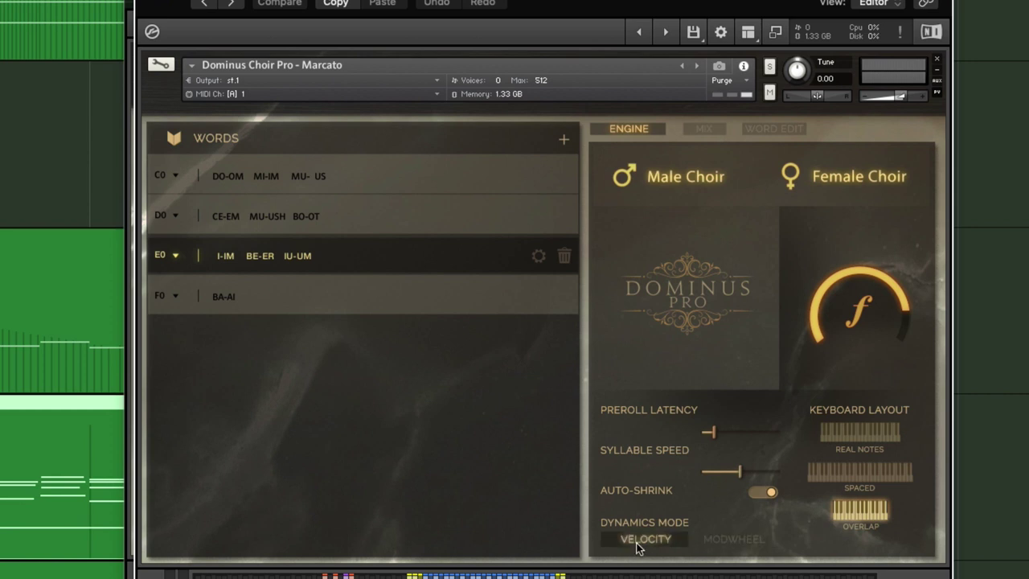
left_click(713, 545)
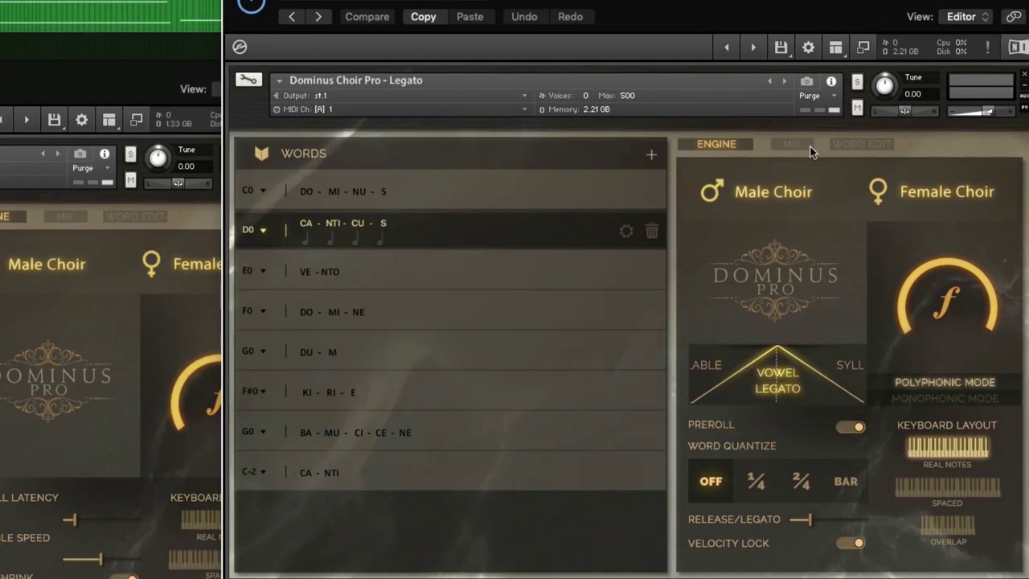
left_click(803, 147)
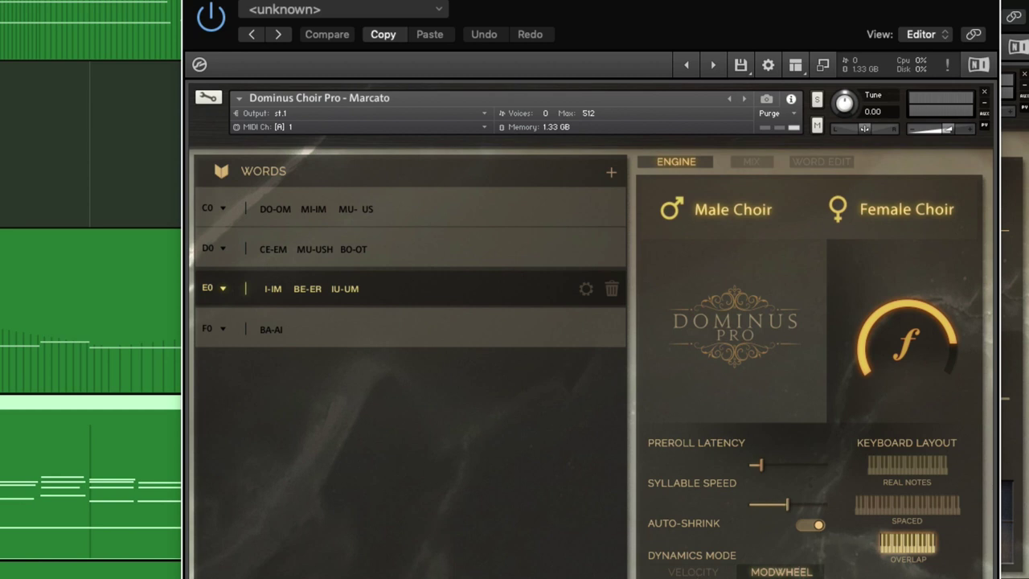
left_click_drag(754, 3, 788, 0)
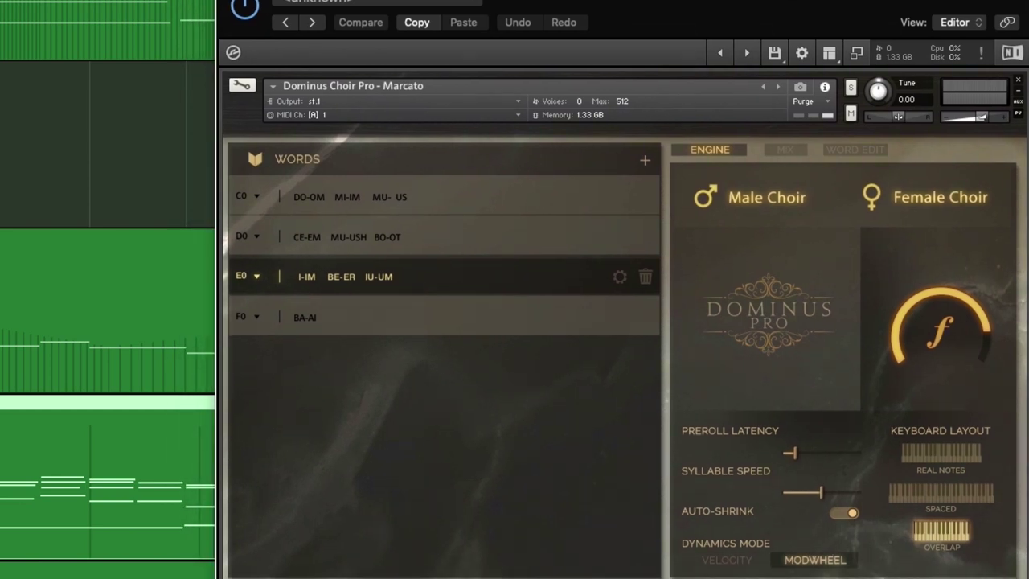